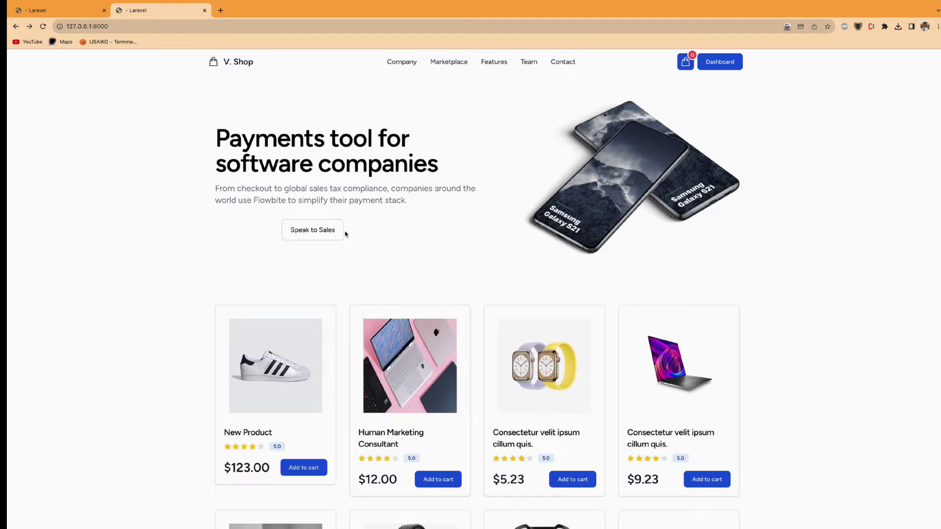
- Scroll down the home page and open the full product listing via View All Products
scroll(345, 235, down, 5)
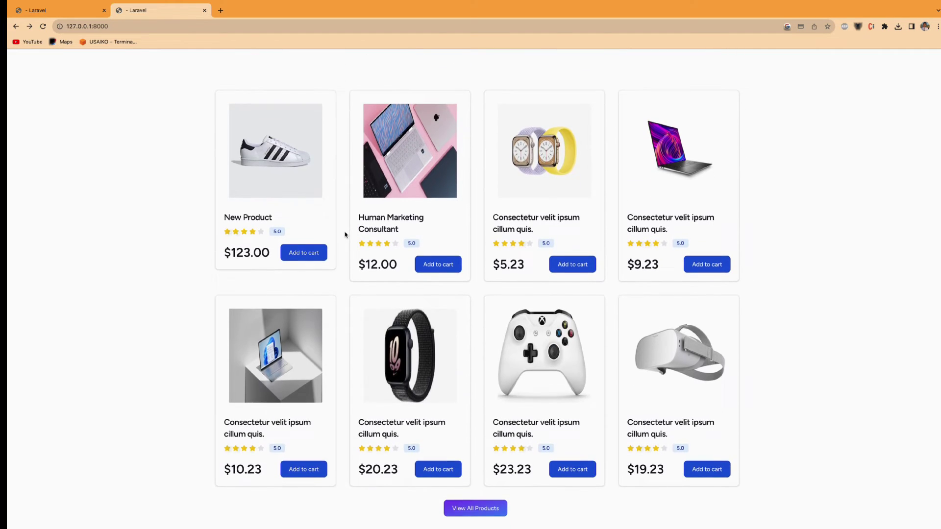
scroll(345, 234, down, 1)
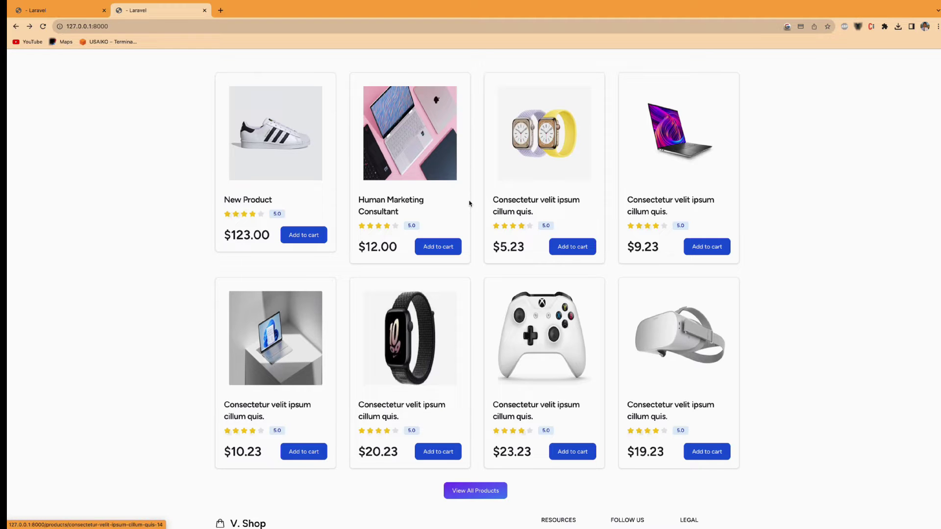
scroll(470, 228, down, 1)
scroll(470, 228, down, 2)
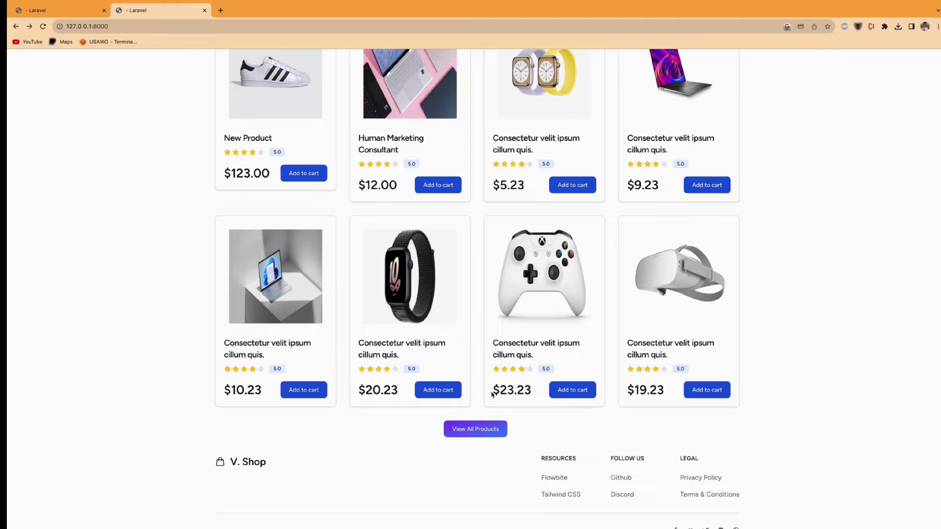
click(480, 429)
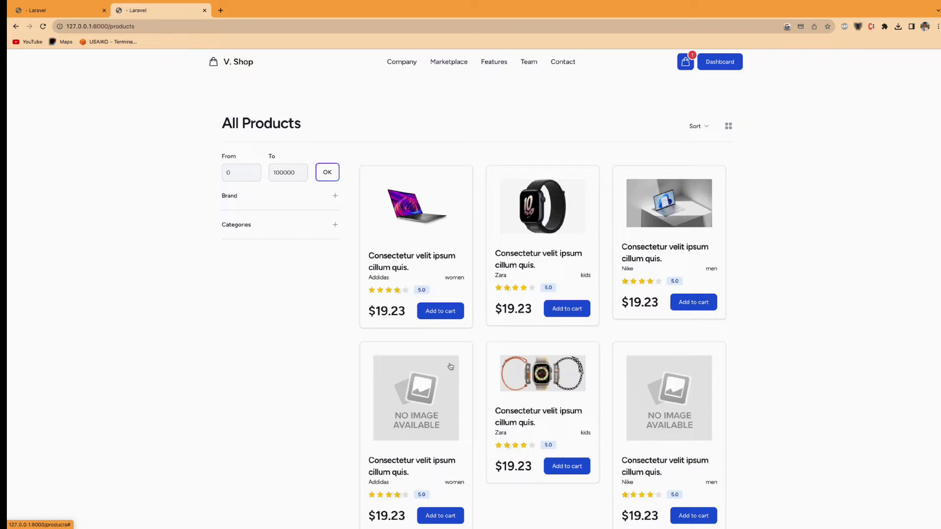
- Expand the Brand and Categories filters and filter the listing to Nike products
click(268, 196)
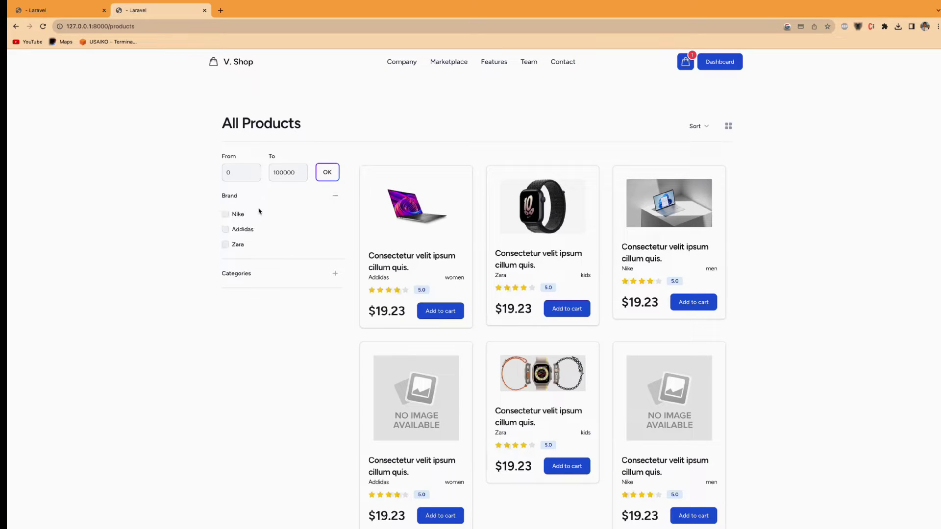
click(300, 279)
click(225, 215)
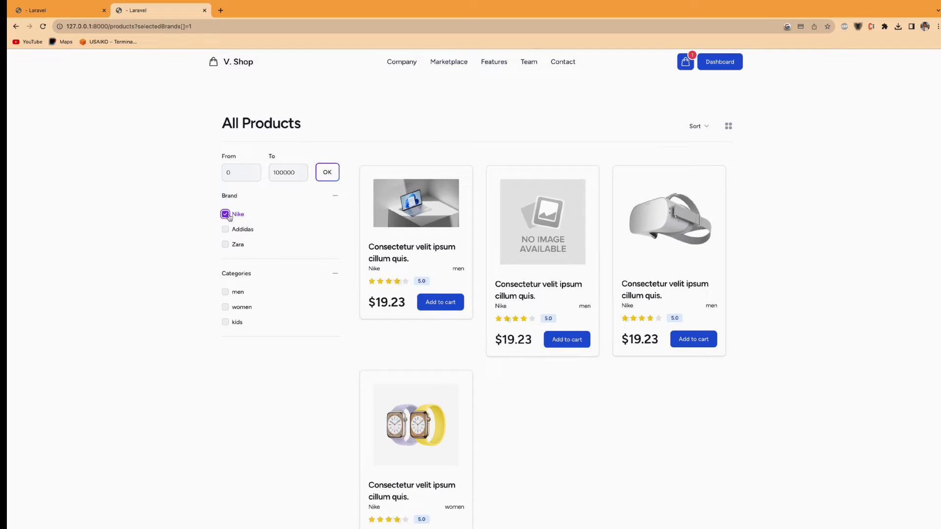
double_click(374, 268)
scroll(509, 301, down, 1)
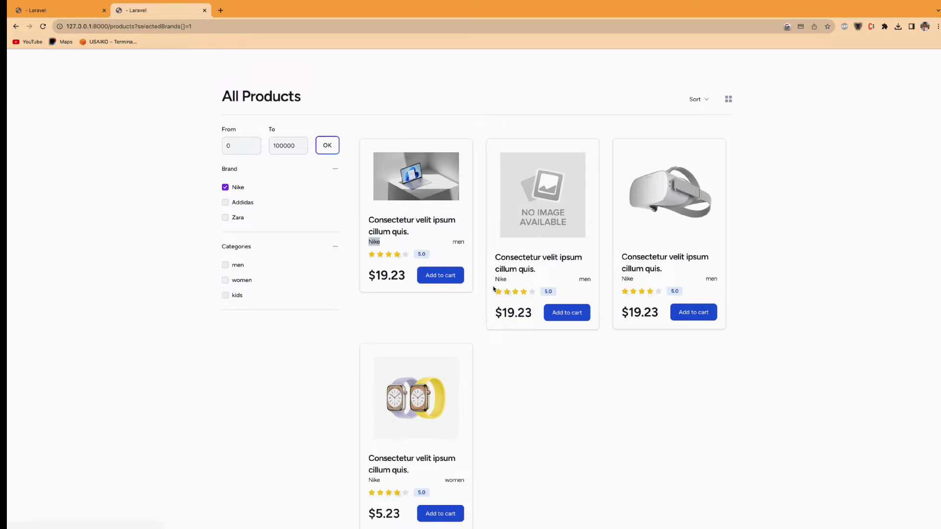
scroll(490, 355, down, 1)
scroll(489, 354, up, 1)
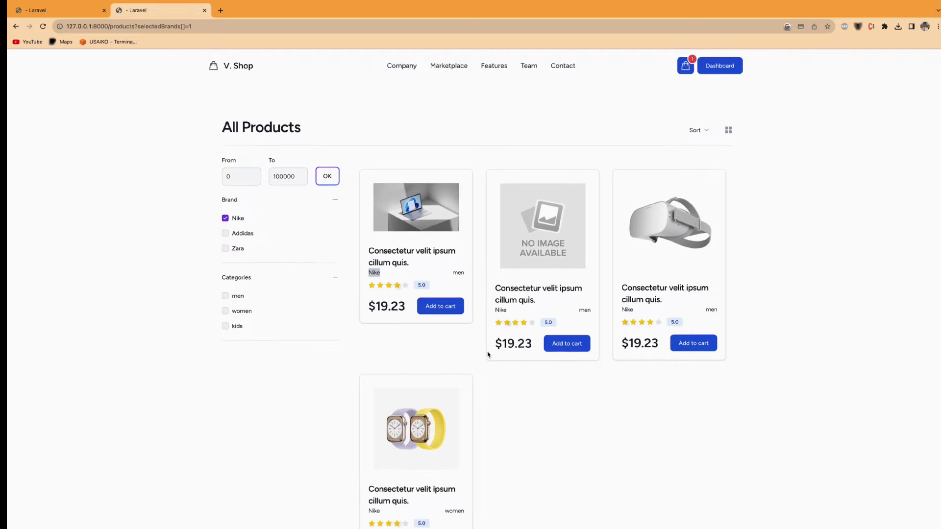
- Swap Nike for the men category, add the Zara brand, then drop the men filter
click(225, 214)
click(239, 293)
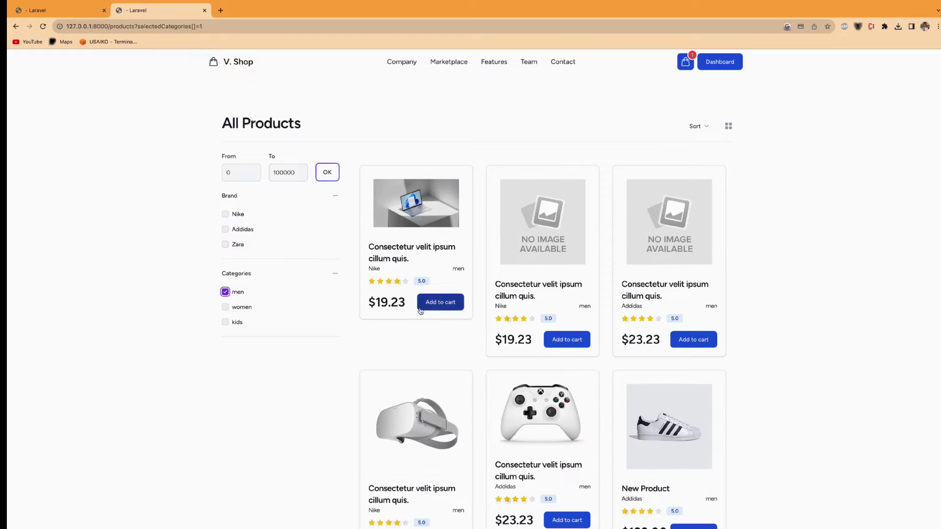
scroll(478, 281, down, 2)
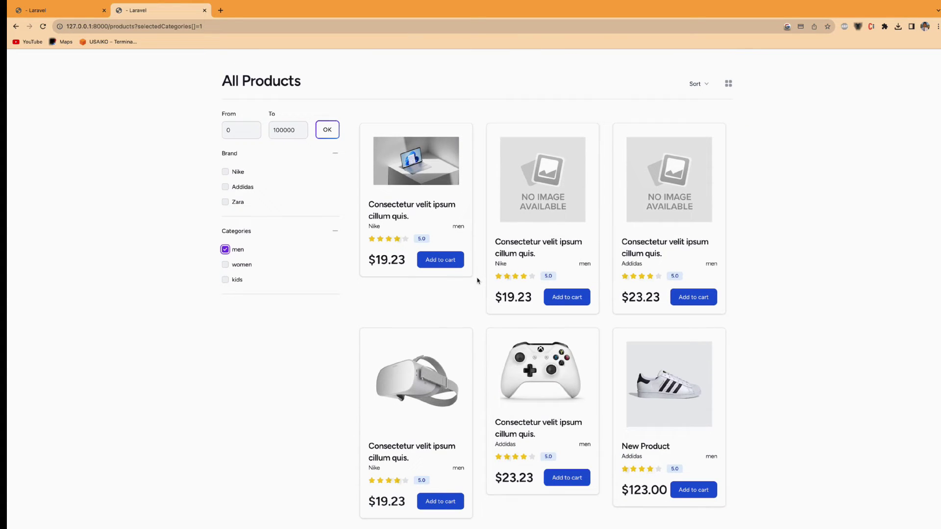
click(243, 203)
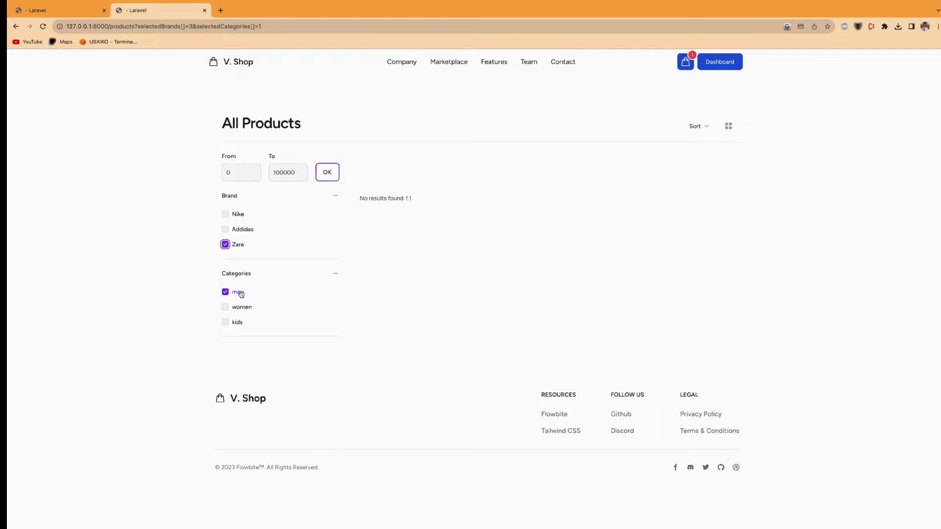
click(239, 293)
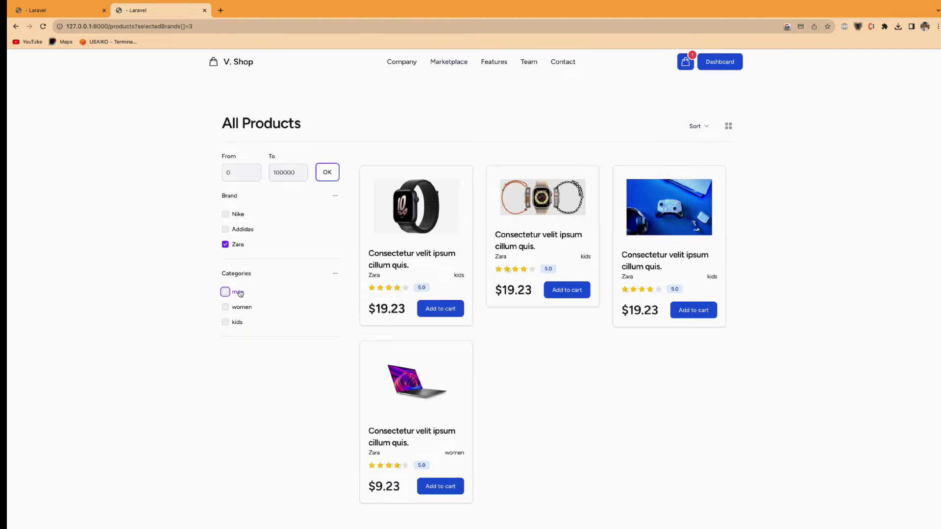
scroll(397, 373, down, 2)
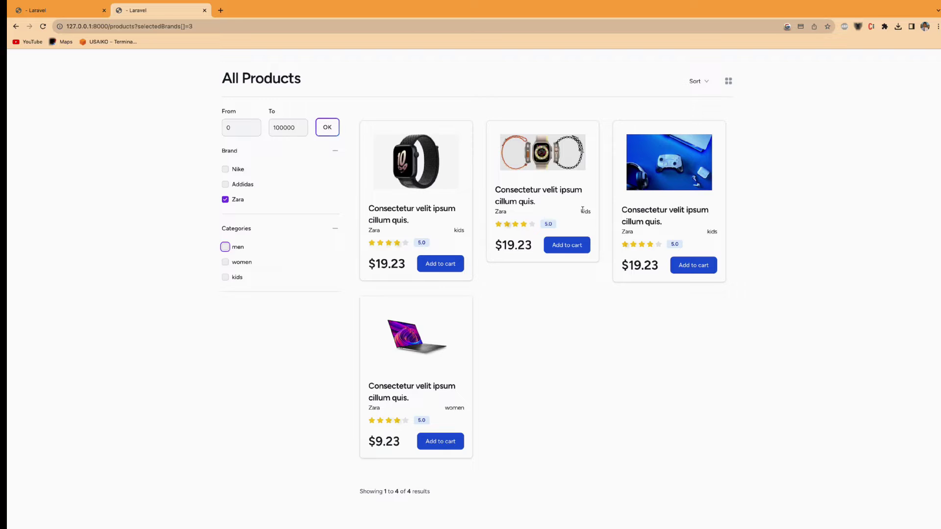
- Narrow the Zara products to the women category, then switch the category to kids
double_click(712, 231)
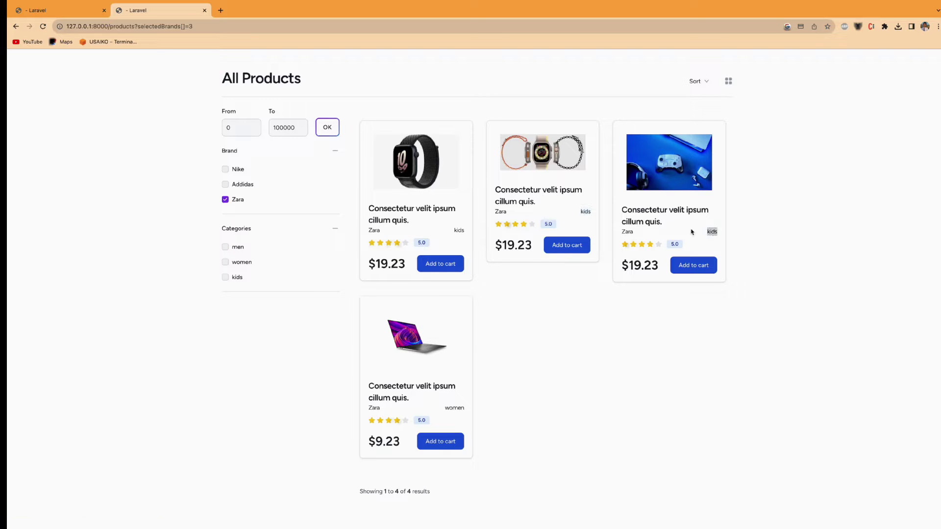
click(240, 264)
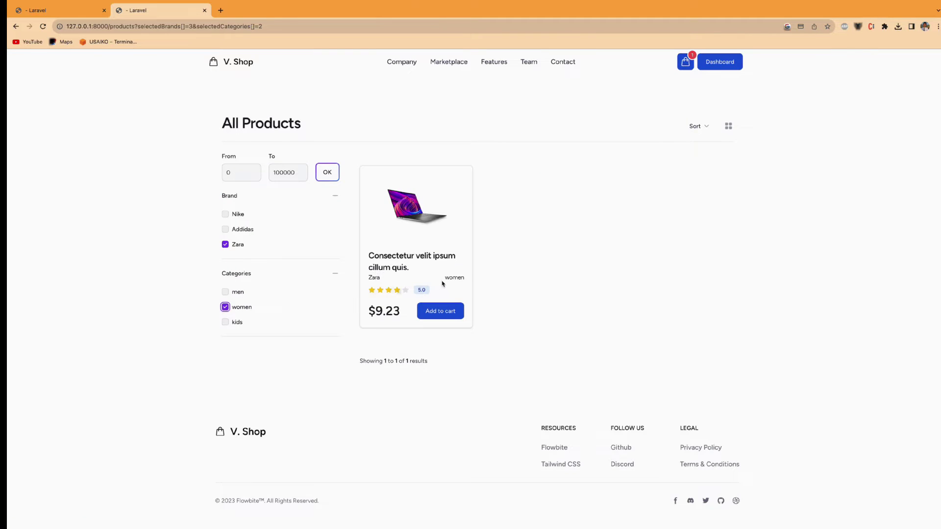
click(234, 308)
click(235, 322)
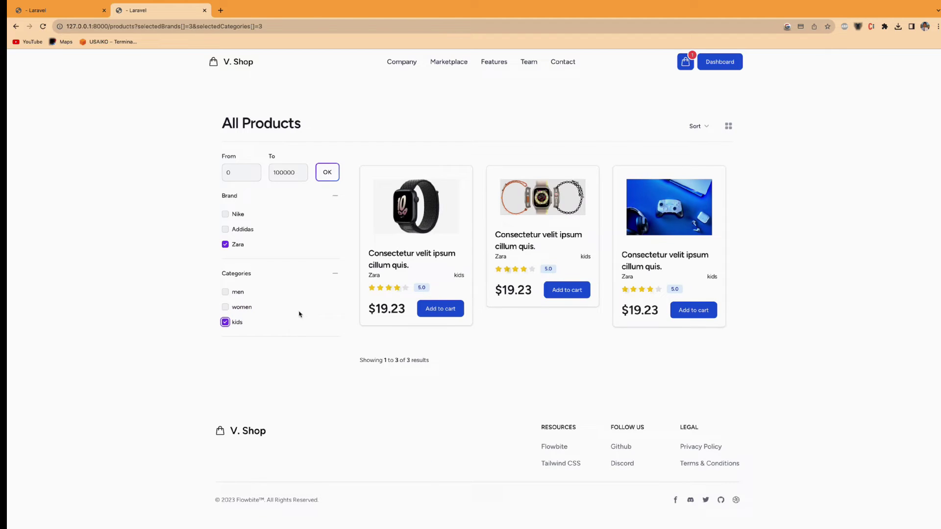
- Clear the kids category filter and set the maximum price to 12
click(225, 322)
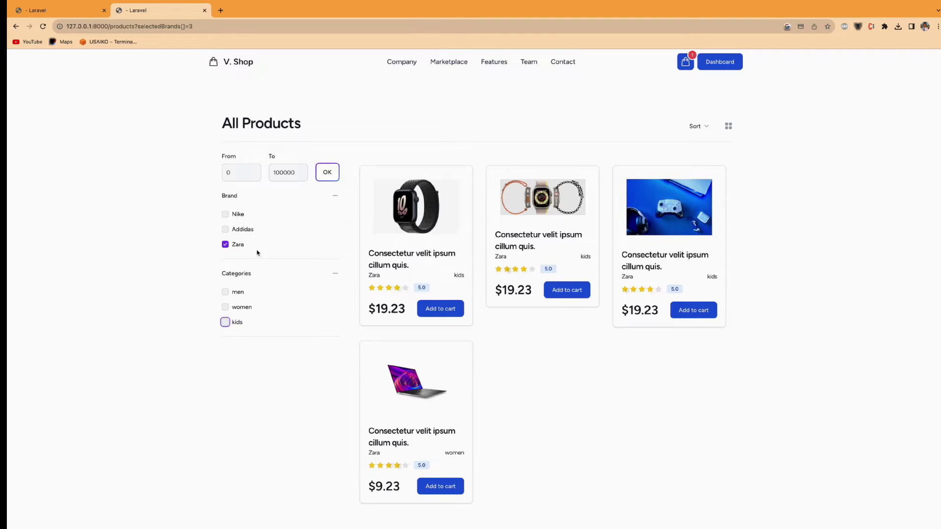
click(278, 177)
double_click(279, 177)
text(12)
click(327, 178)
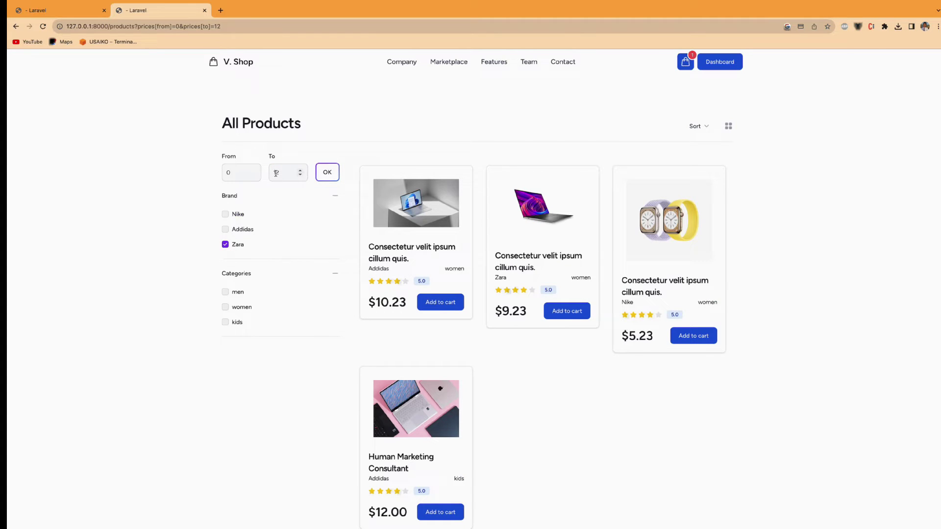
scroll(443, 309, down, 2)
scroll(407, 301, down, 1)
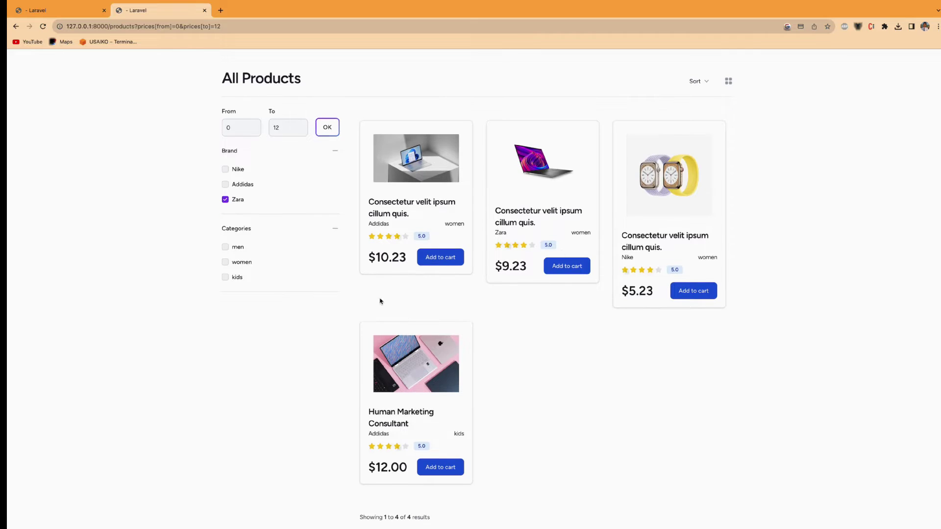
scroll(451, 175, up, 2)
- Sort the products by Price: Low to High, then by Price: High to Low
click(696, 126)
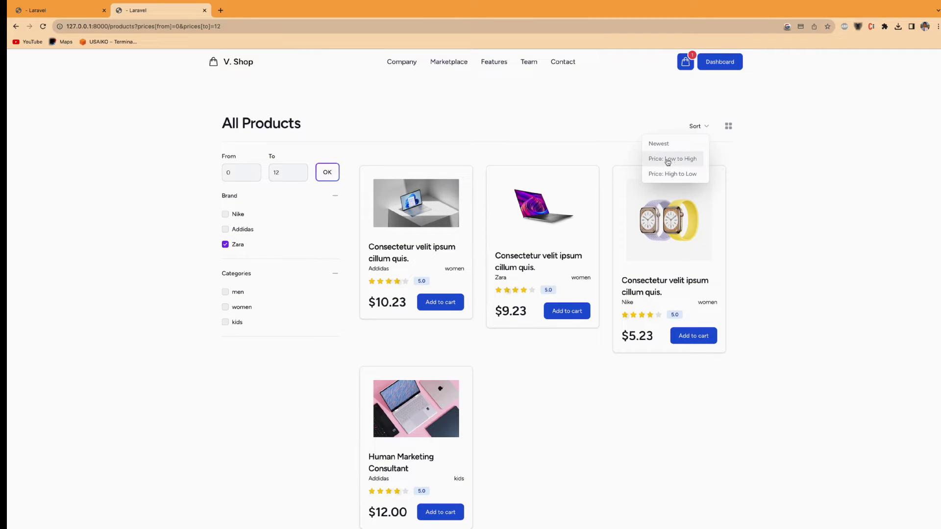
click(665, 162)
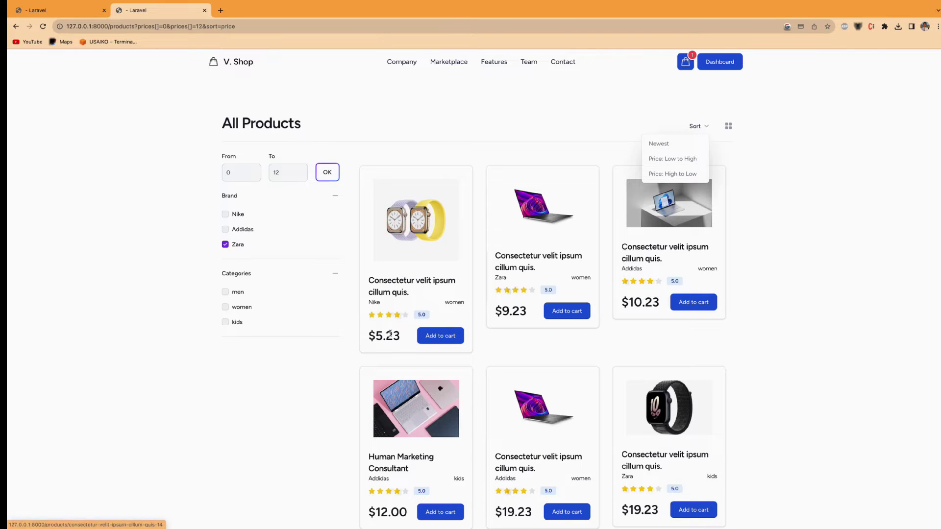
scroll(391, 335, down, 2)
scroll(391, 335, down, 3)
scroll(391, 335, up, 5)
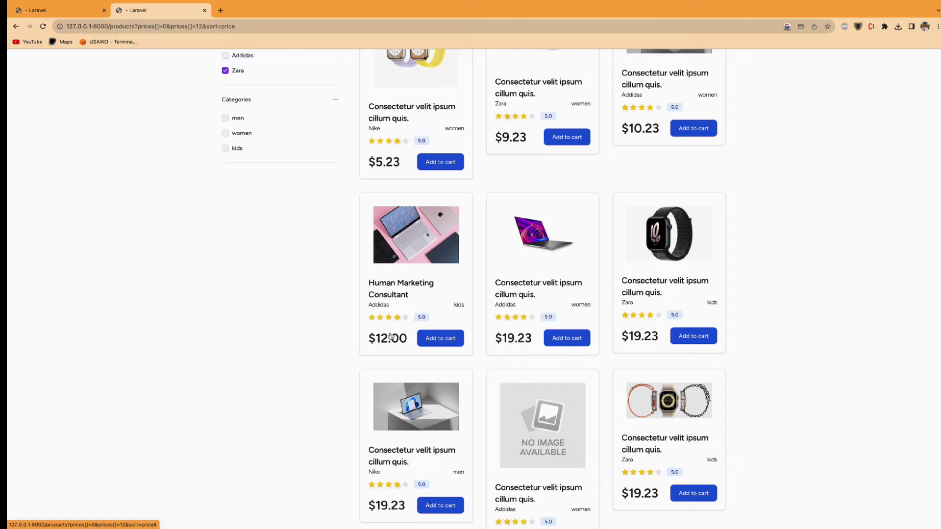
click(676, 175)
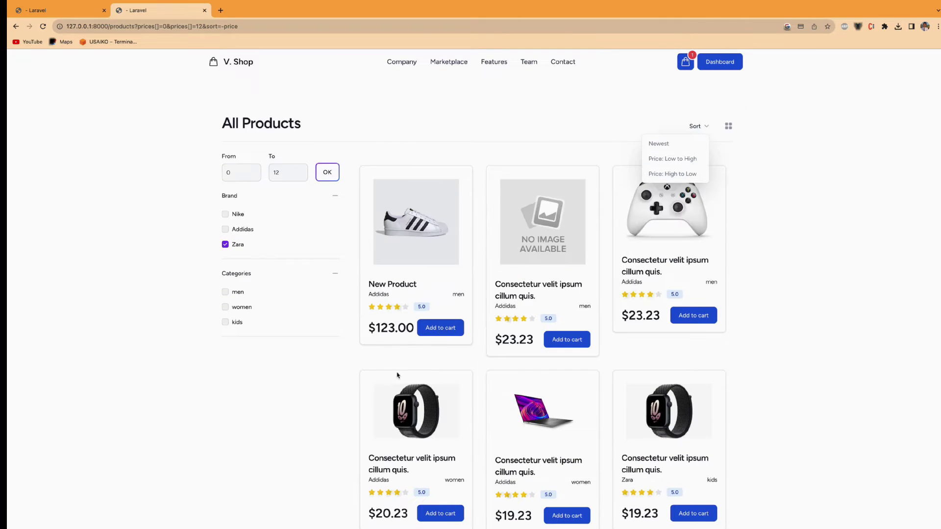
- Close the sort menu and remove the New Product from the cart
click(769, 156)
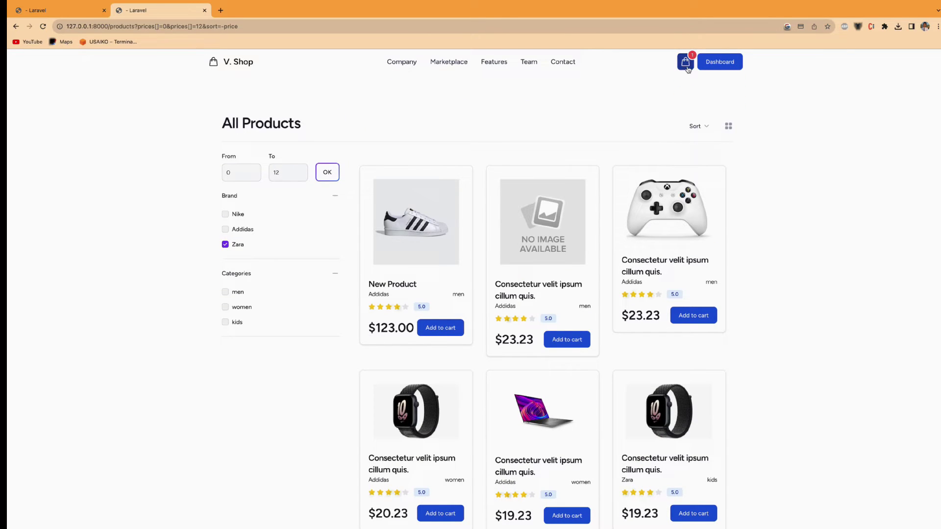
click(685, 63)
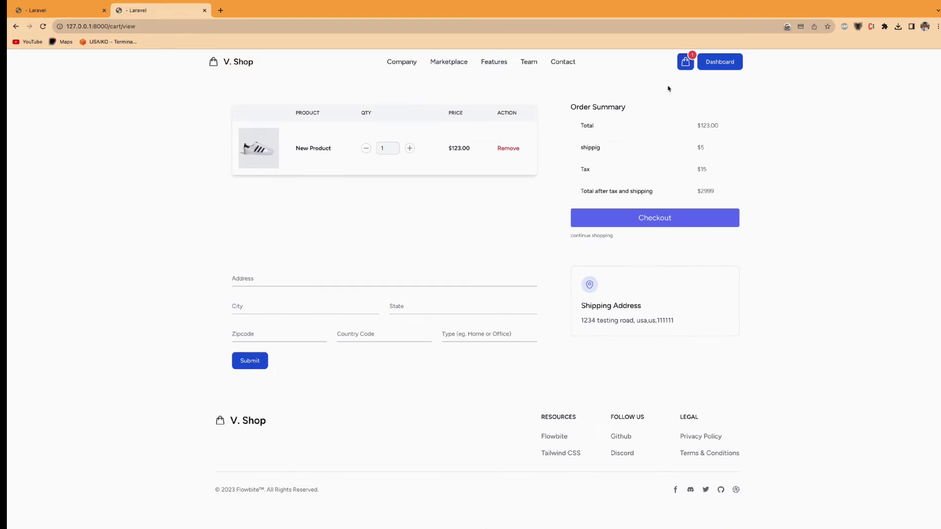
click(504, 149)
scroll(528, 195, down, 4)
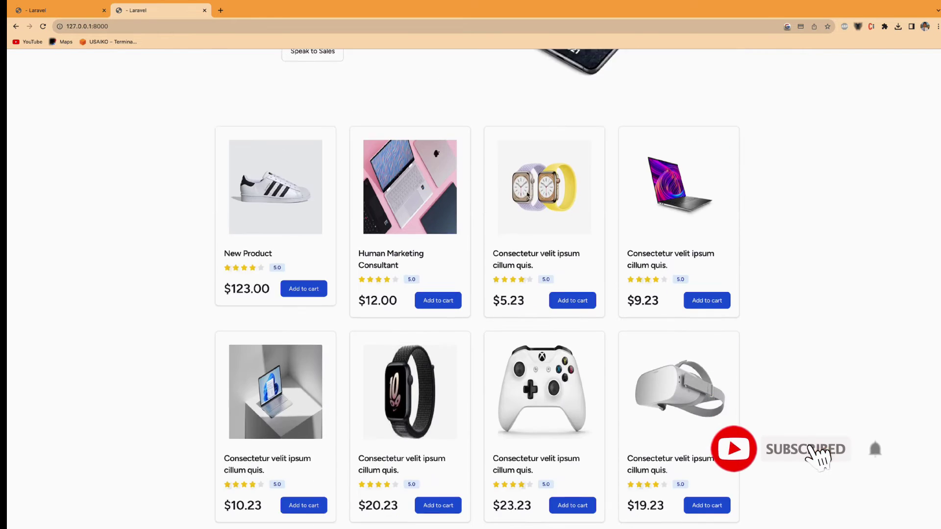
scroll(506, 172, down, 5)
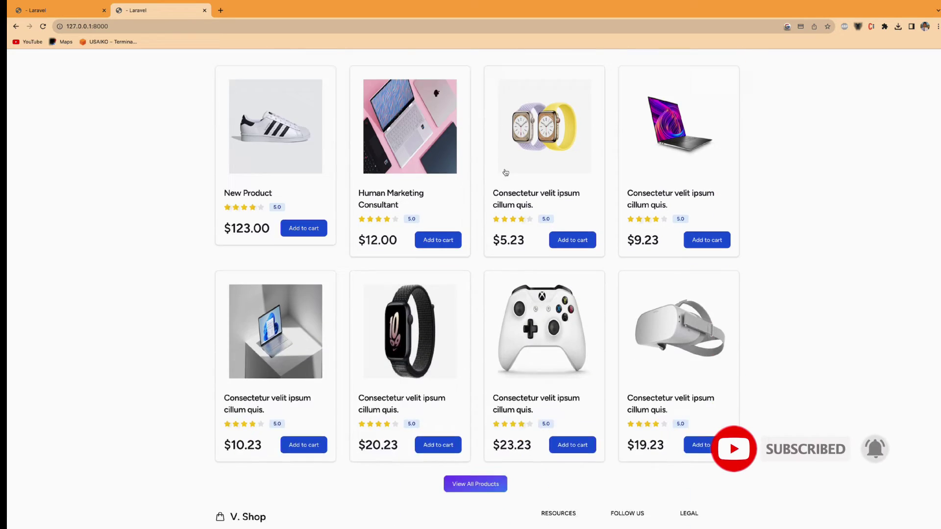
scroll(506, 173, down, 2)
scroll(451, 220, up, 1)
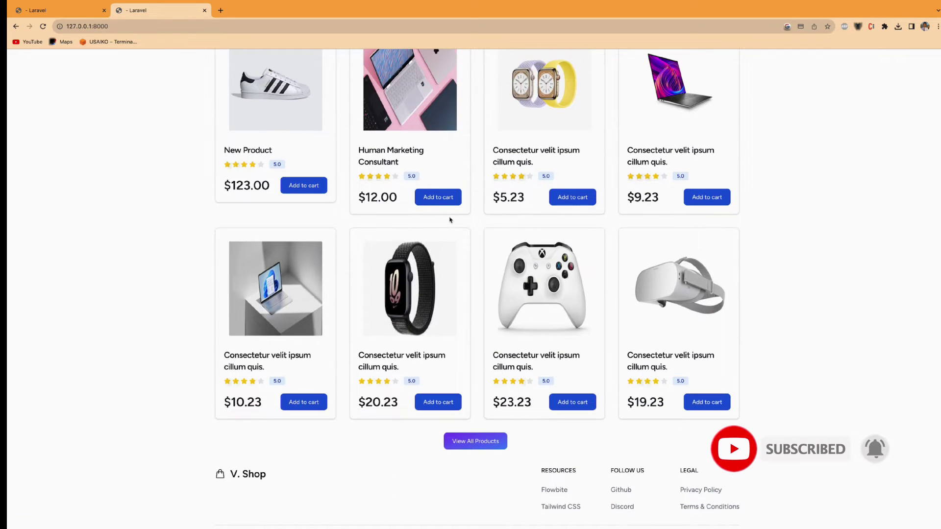
- Add Human Marketing Consultant, the $5.23 smartwatch, and a second Human Marketing Consultant to the cart
click(438, 198)
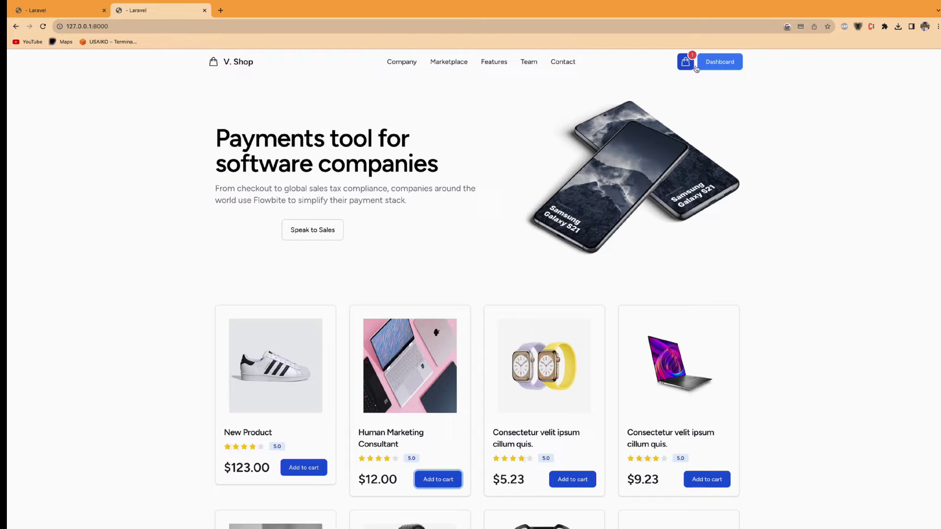
scroll(582, 147, down, 4)
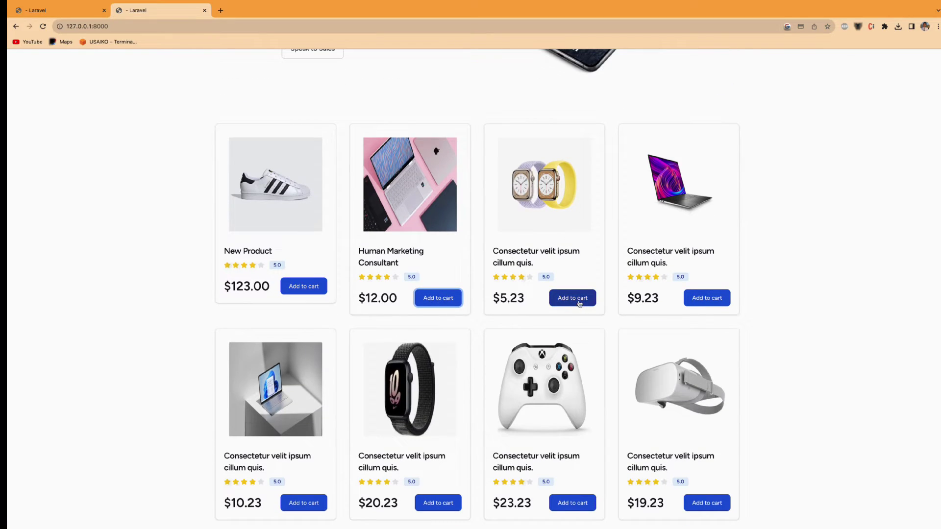
click(573, 298)
scroll(589, 274, down, 1)
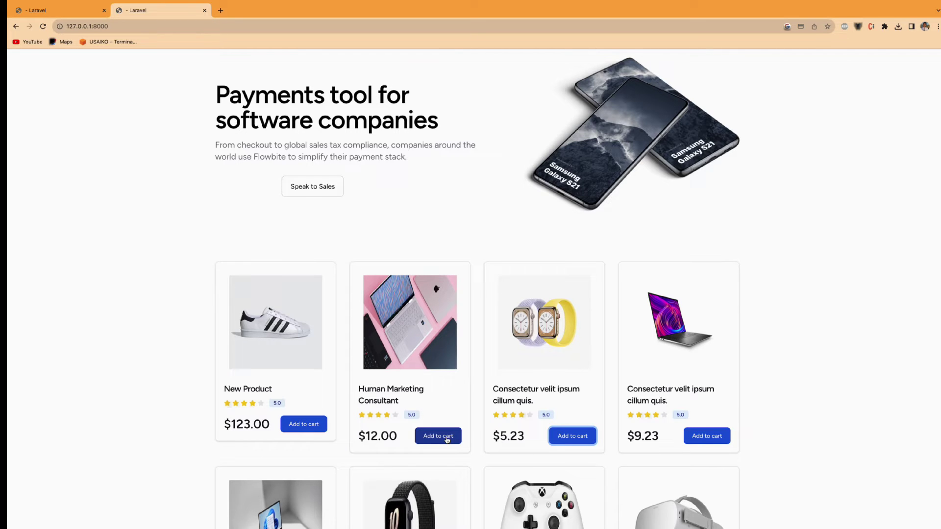
click(447, 437)
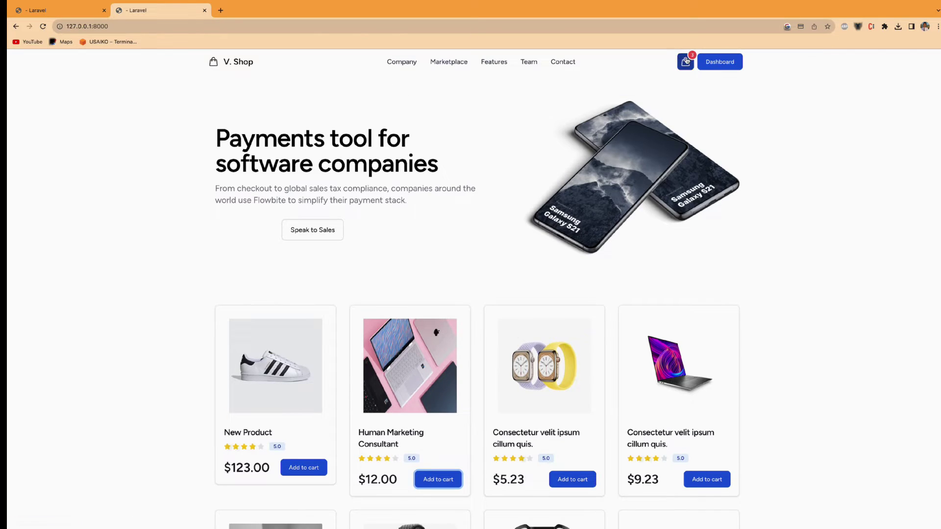
- In the cart, raise Human Marketing Consultant to quantity 3, then back to 2 for $29.23
click(687, 61)
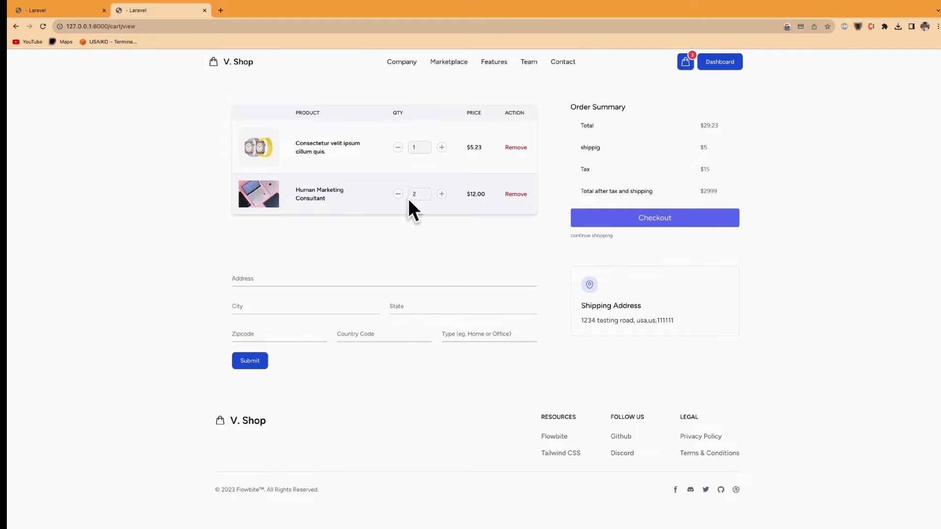
click(441, 194)
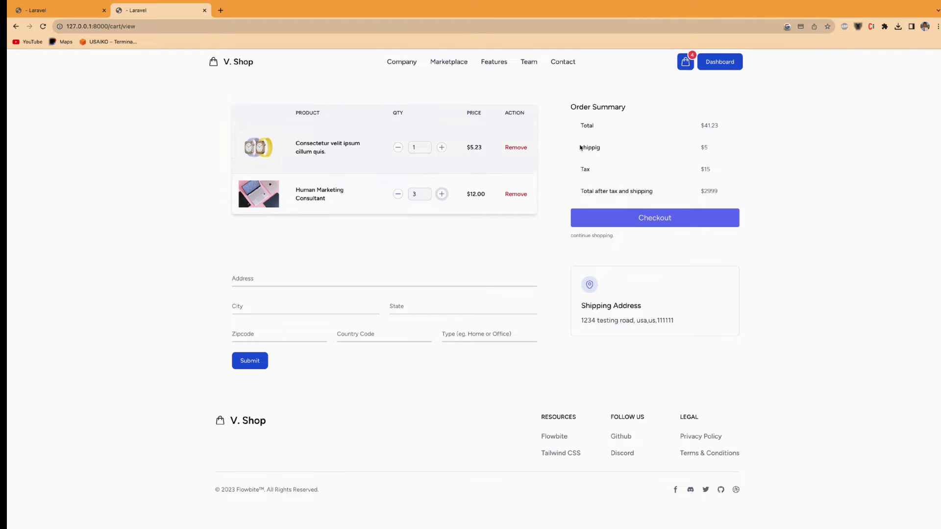
double_click(704, 123)
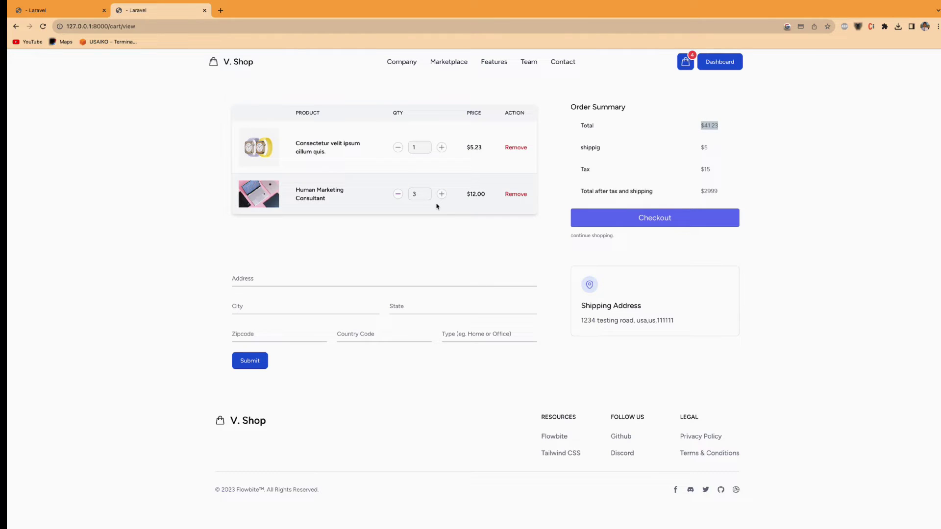
click(399, 194)
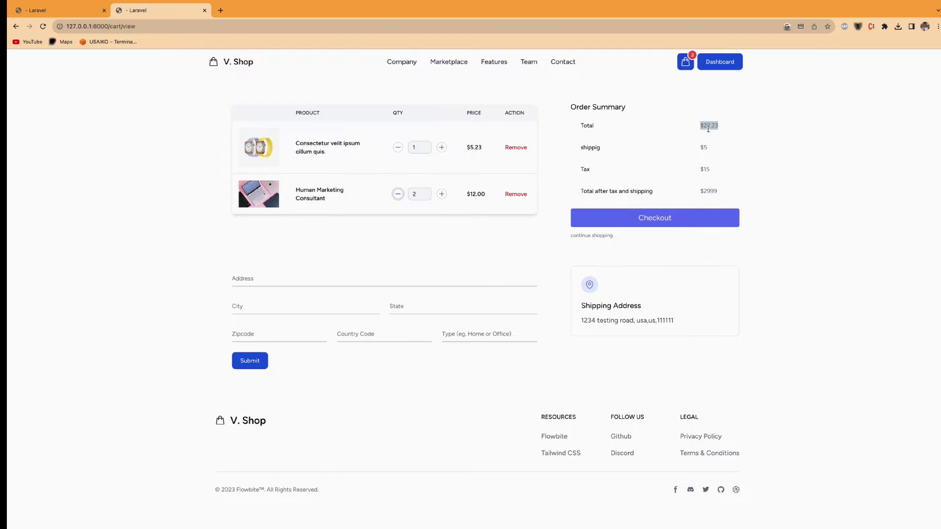
scroll(704, 127, up, 5)
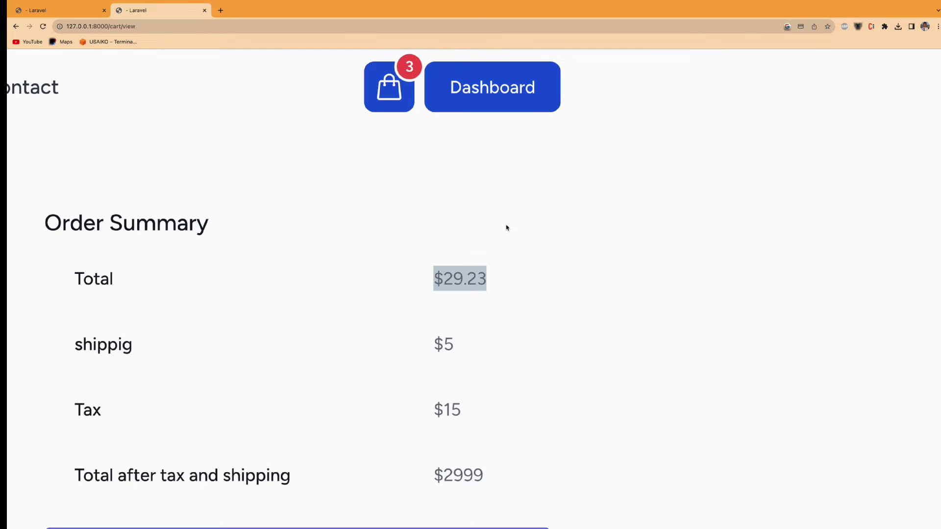
scroll(507, 227, down, 5)
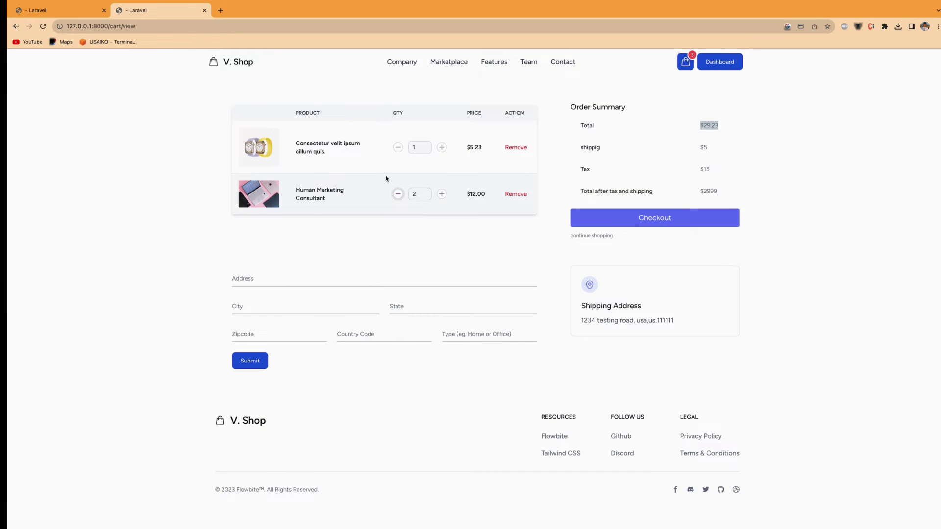
- Add the $10.23 laptop item from the home page and view the cart totalling $39.46
click(241, 67)
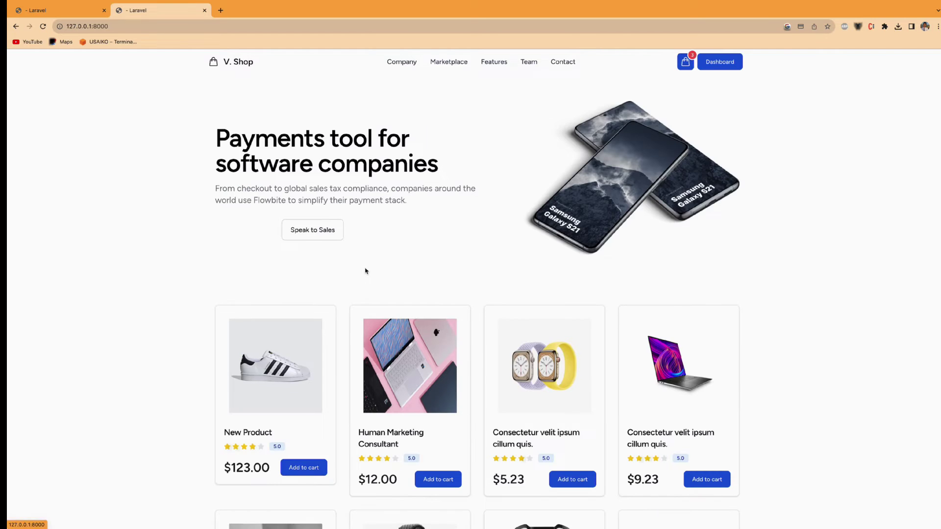
scroll(356, 289, down, 2)
scroll(610, 385, down, 4)
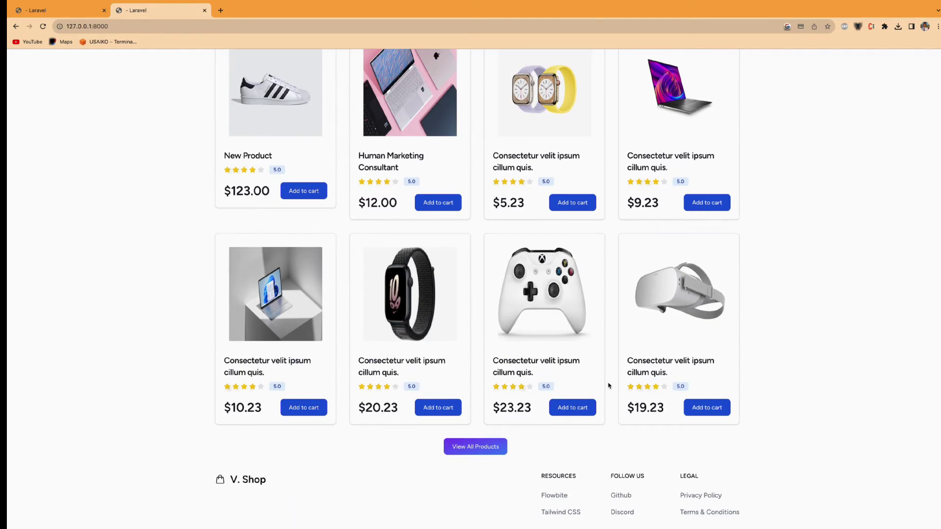
click(290, 409)
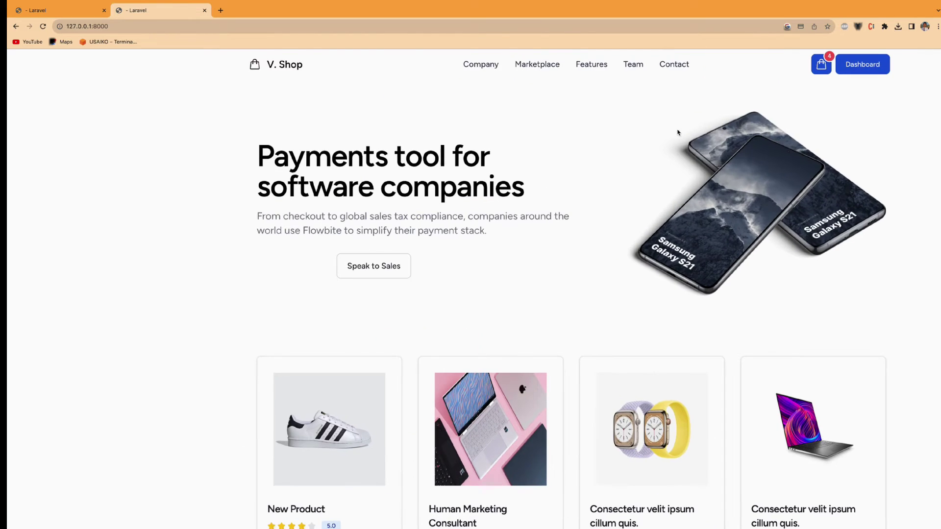
scroll(664, 121, right, 1)
scroll(803, 105, right, 8)
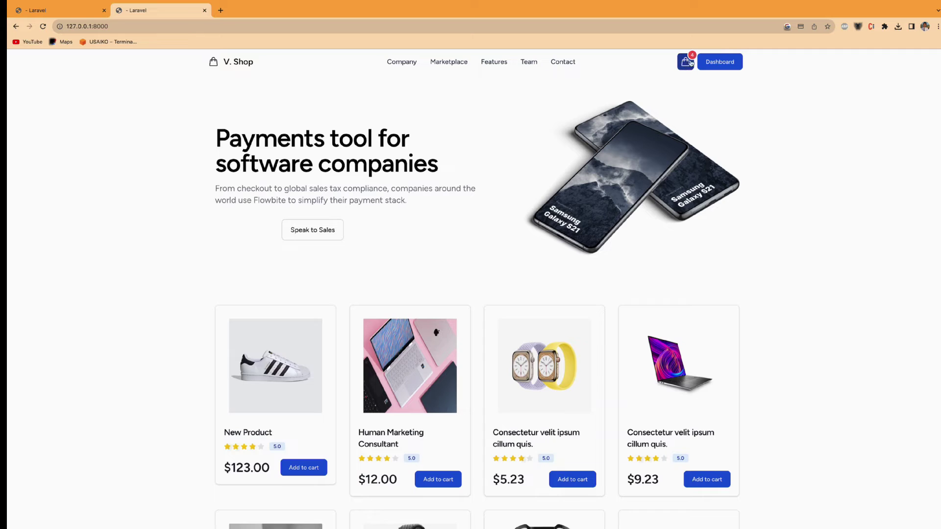
click(687, 64)
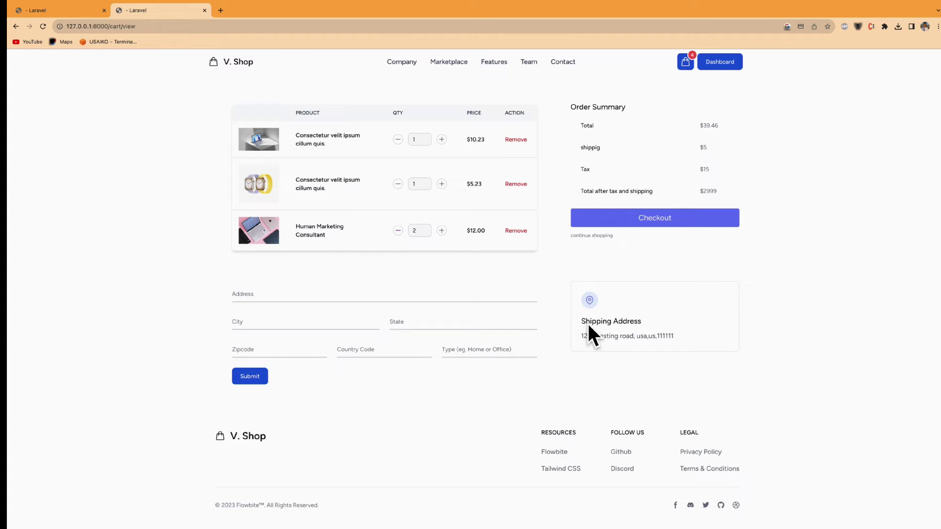
click(322, 296)
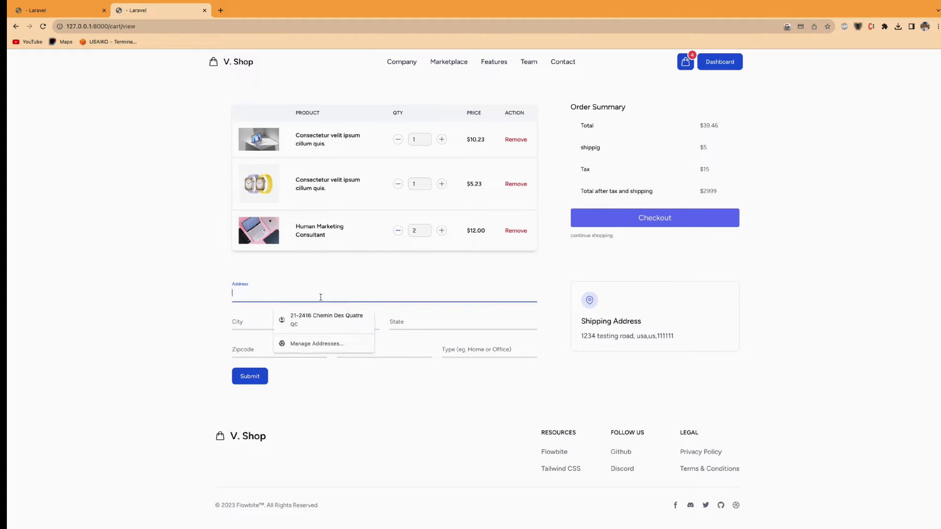
click(402, 308)
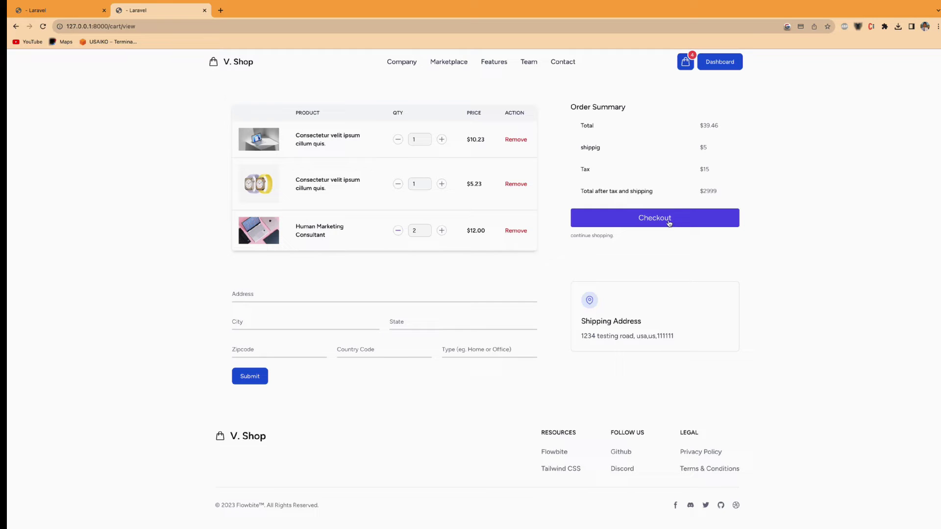
click(55, 10)
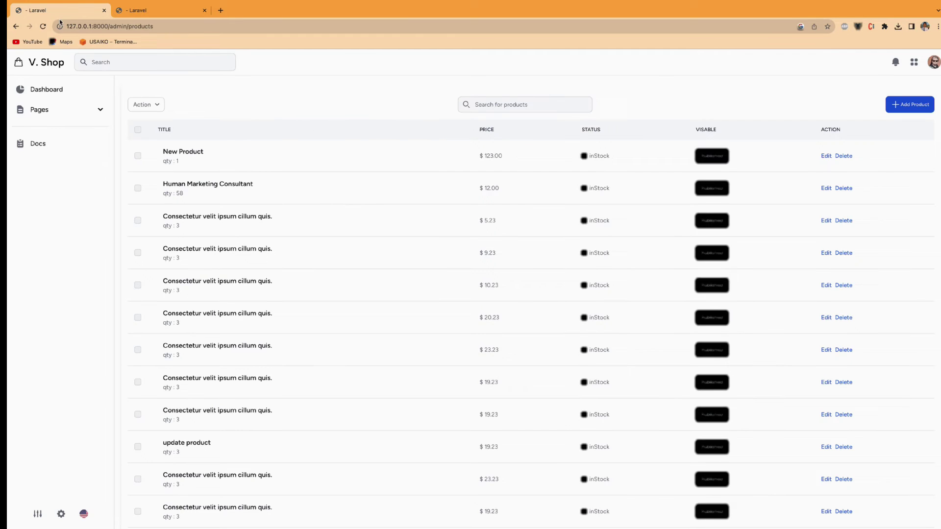
click(41, 89)
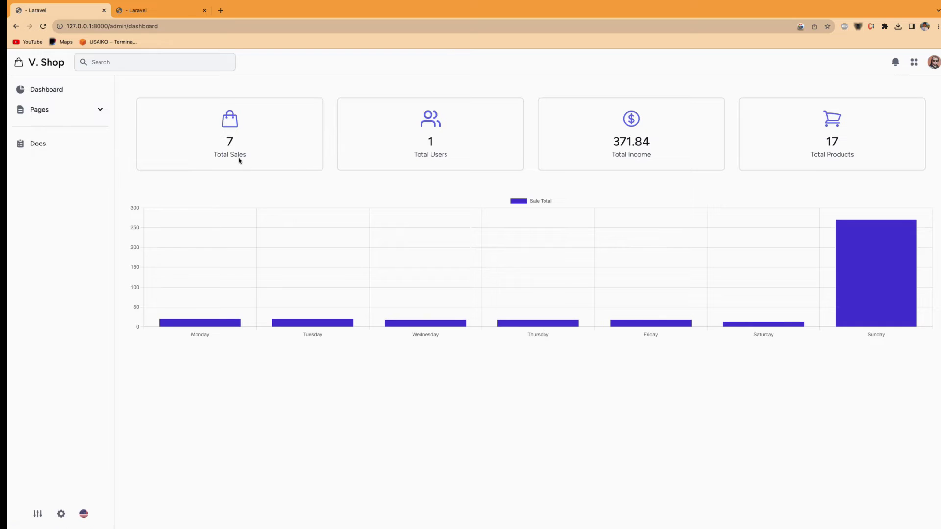
drag(219, 144, 259, 153)
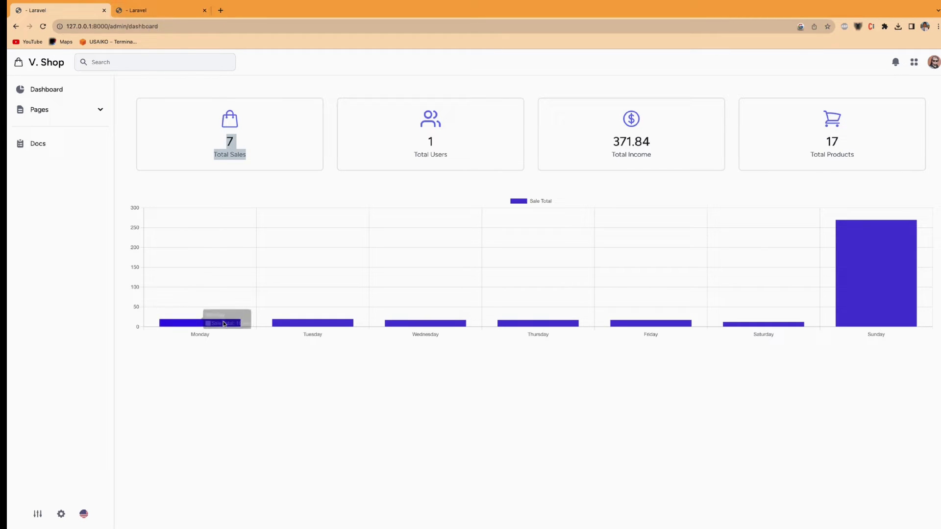
mouse_move(878, 290)
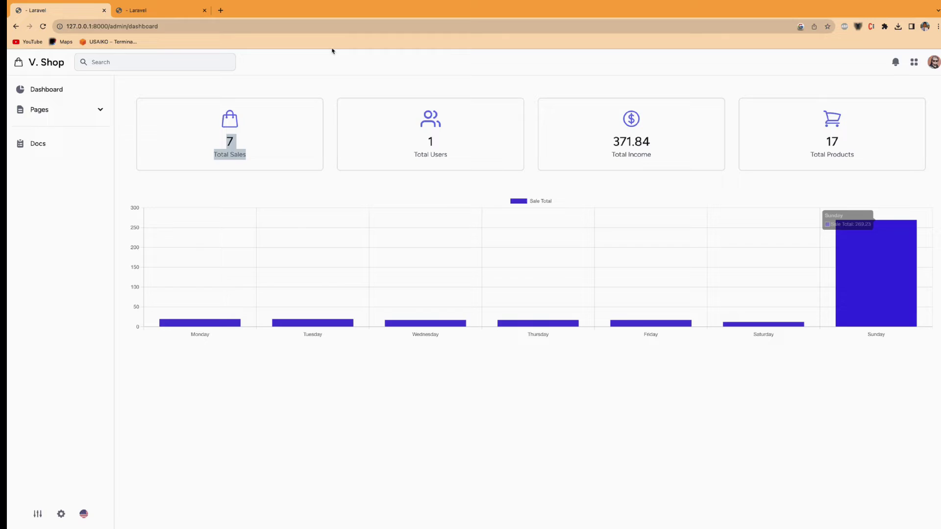
click(159, 10)
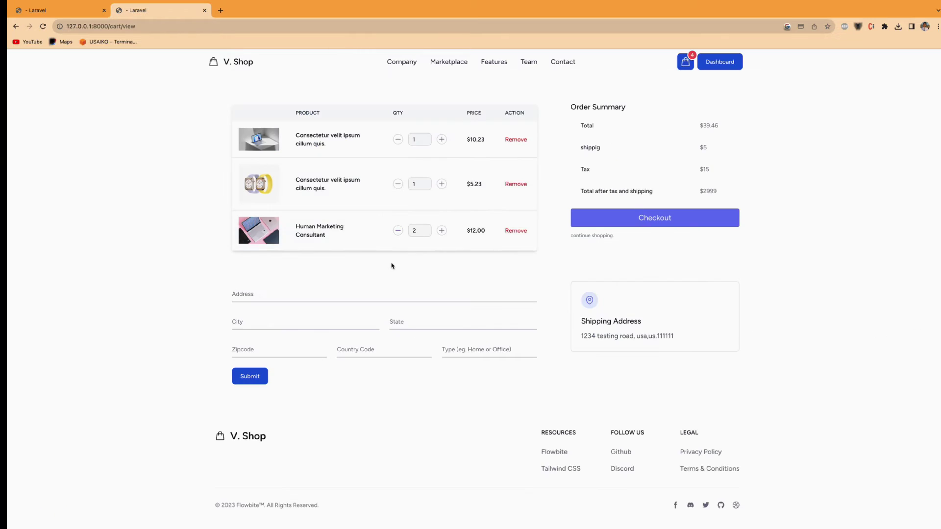
- Proceed to Stripe checkout, autofill the e-mail, and enter the test card number and expiry
click(630, 223)
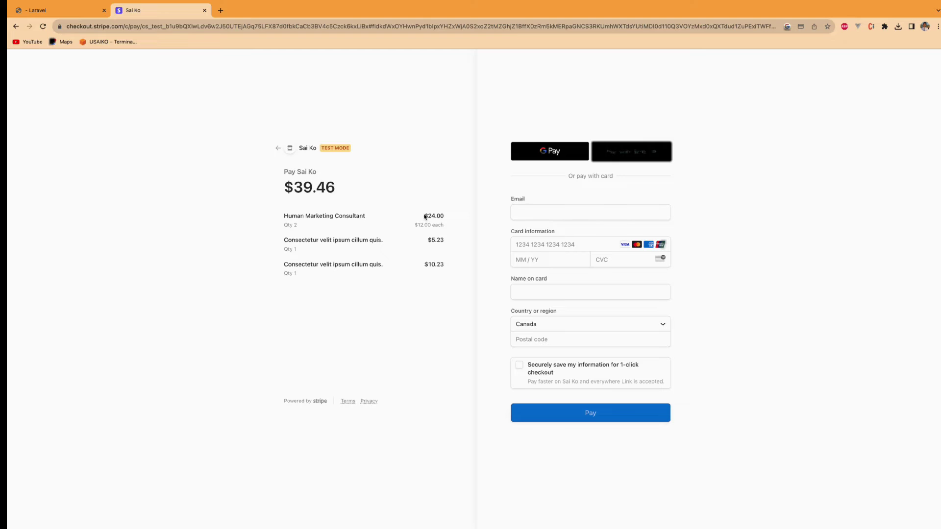
click(537, 210)
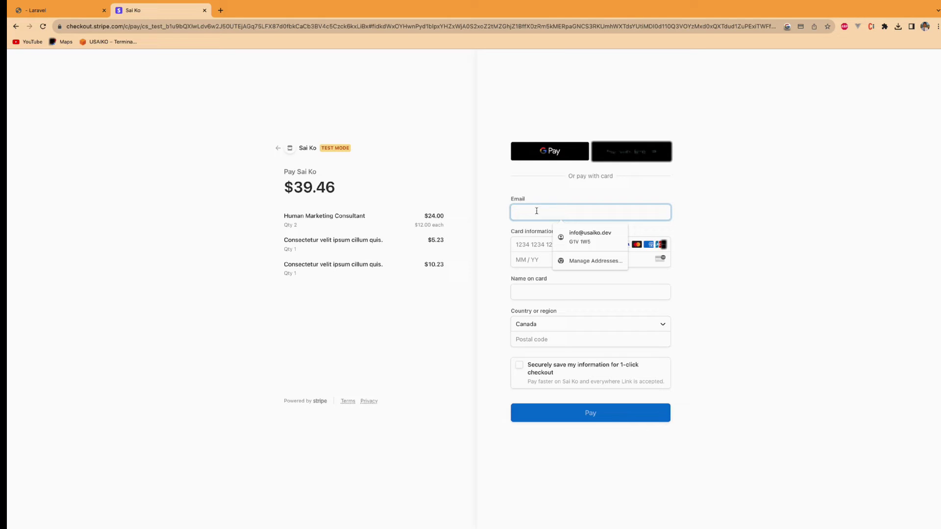
click(591, 234)
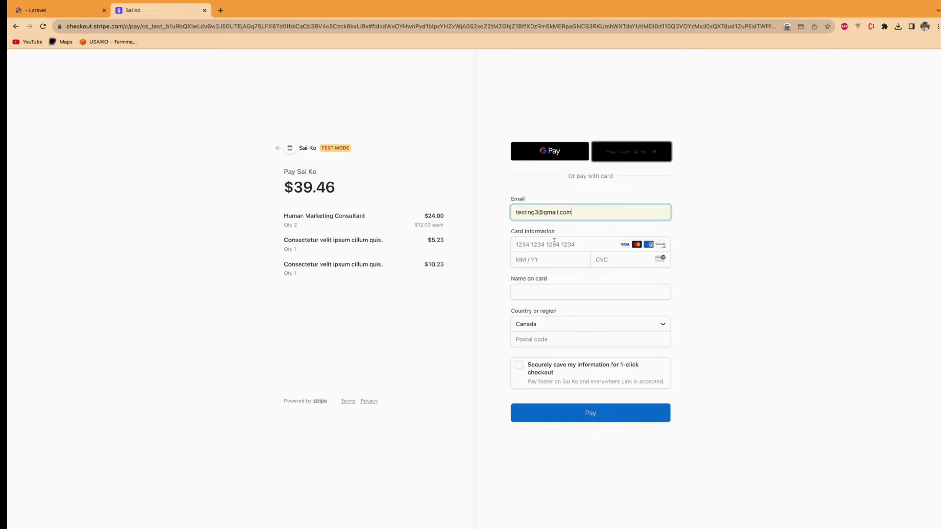
click(547, 245)
text(42)
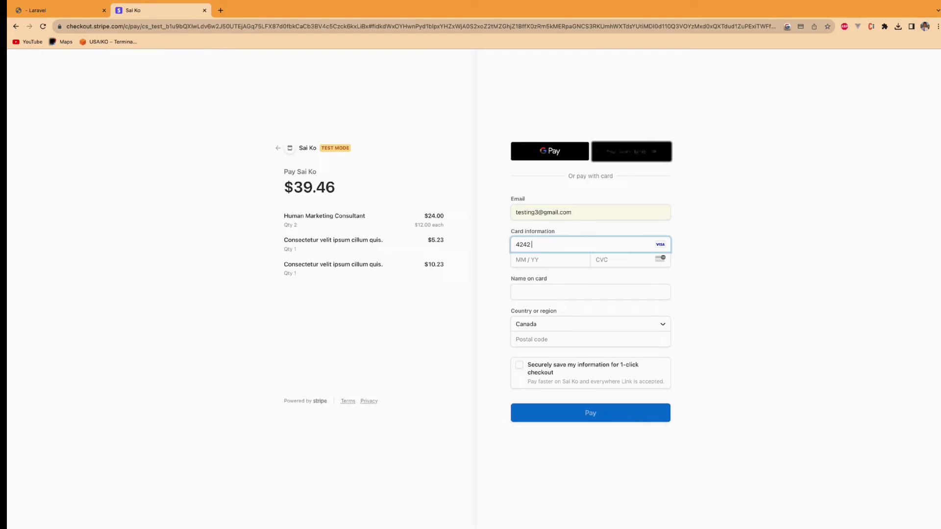
text(424242424242421123)
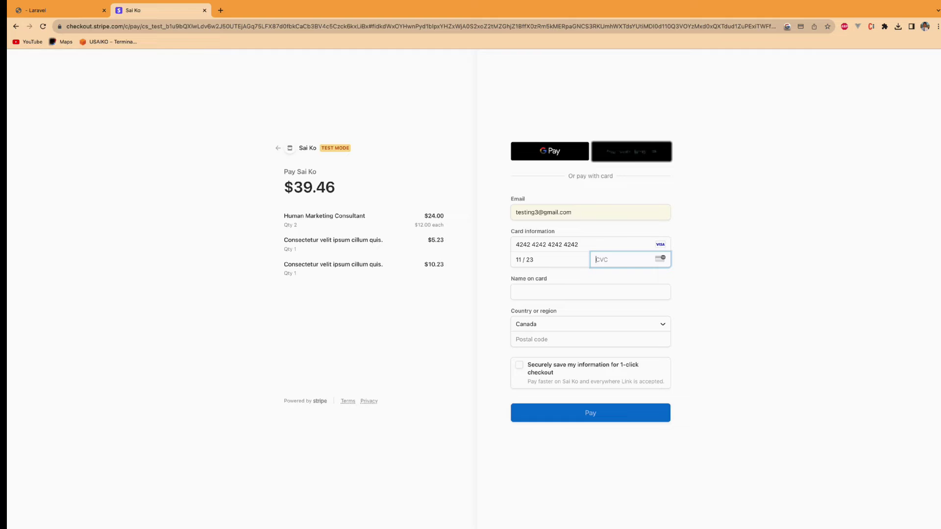
text(11)
- Fill in the cardholder name from the suggestion and keep Canada as the country
click(534, 298)
text(sa)
click(565, 321)
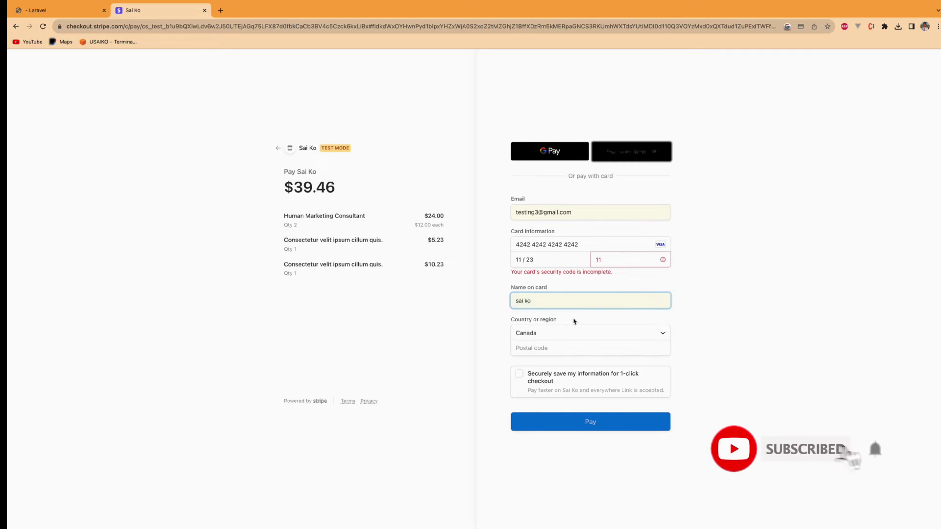
click(563, 333)
click(729, 335)
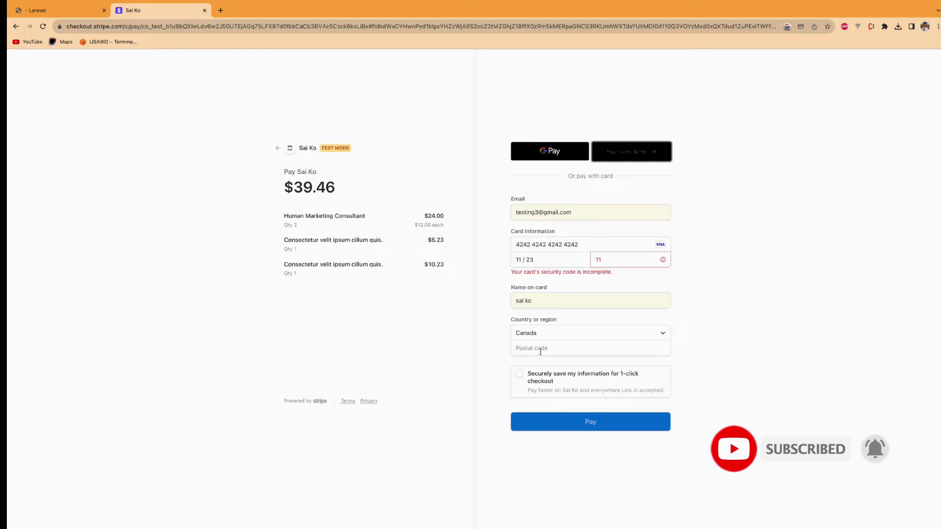
- Enter the billing postal code, complete the CVC, and submit the $39.46 payment
click(541, 349)
text(111 111)
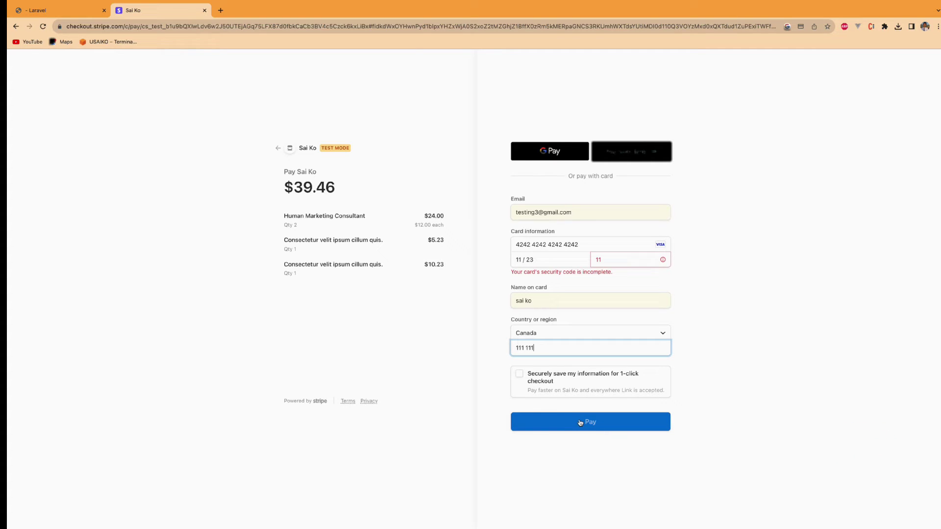
click(581, 423)
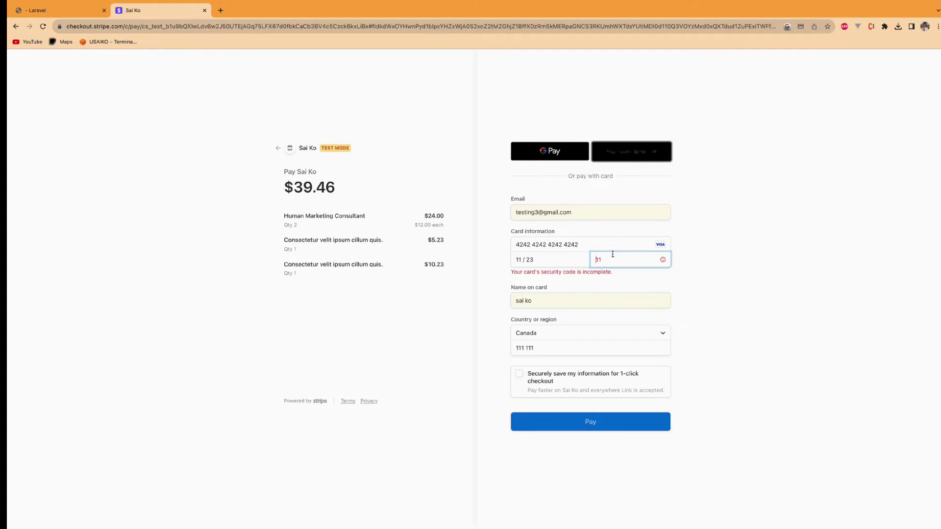
text(1)
click(625, 409)
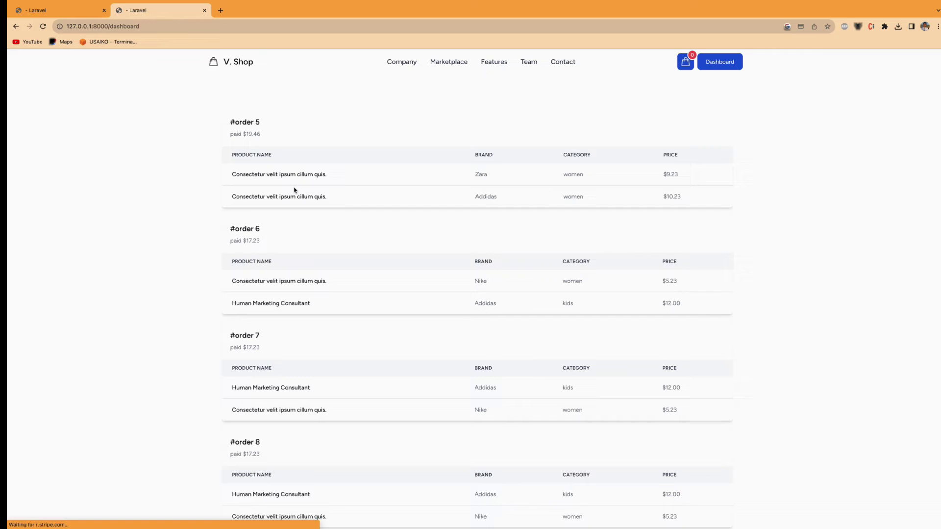
- Scroll to #order 11 on the dashboard and highlight its heading and three purchased items
scroll(337, 204, down, 6)
scroll(336, 205, down, 3)
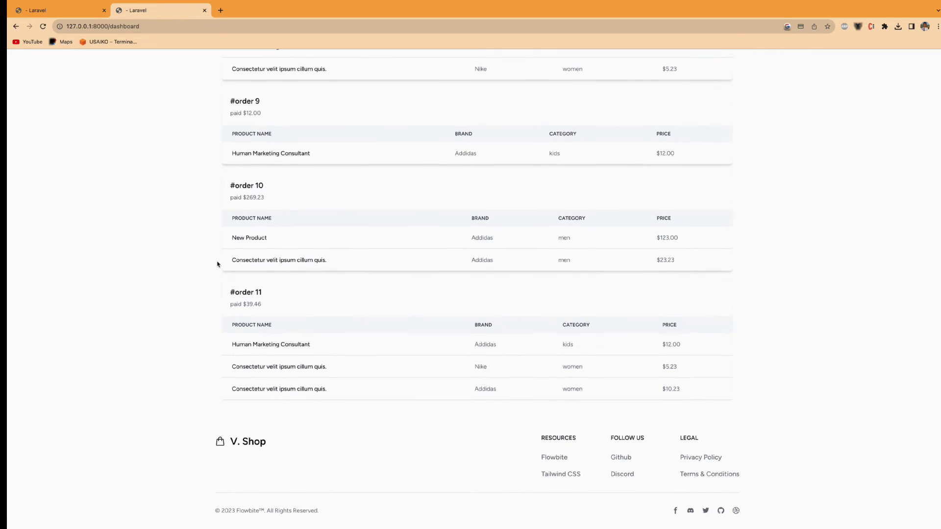
drag(231, 293, 277, 309)
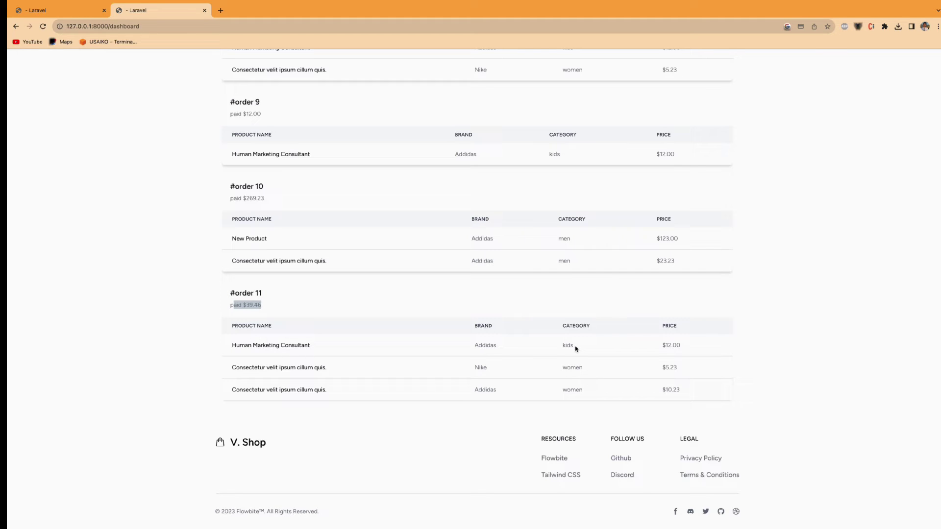
drag(559, 348, 587, 396)
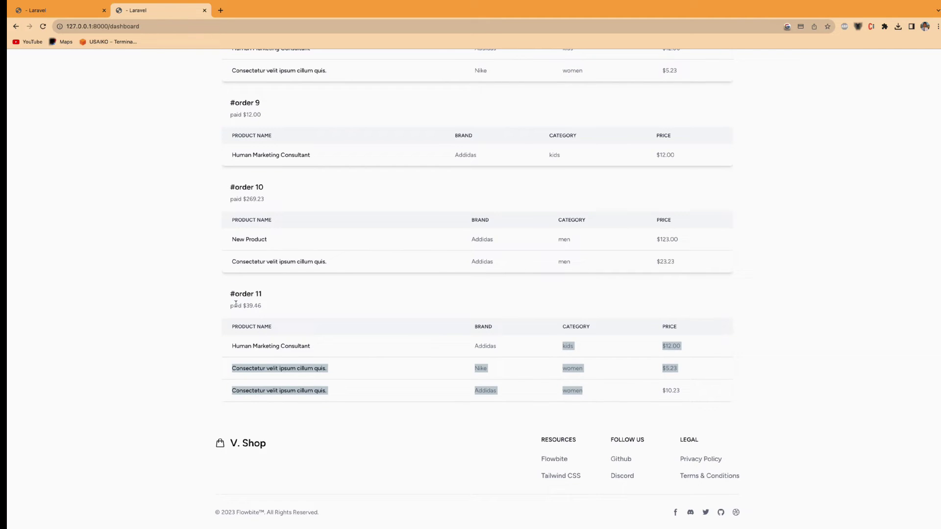
drag(230, 294, 285, 303)
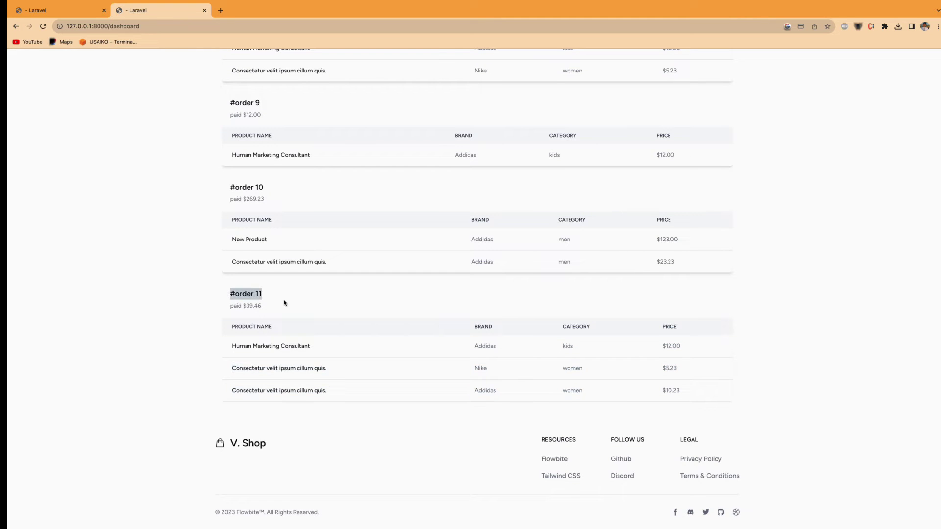
- Reload the admin dashboard, highlight 8 sales, 411.30 income and 17 products, then expand Pages
click(57, 9)
key(super+r)
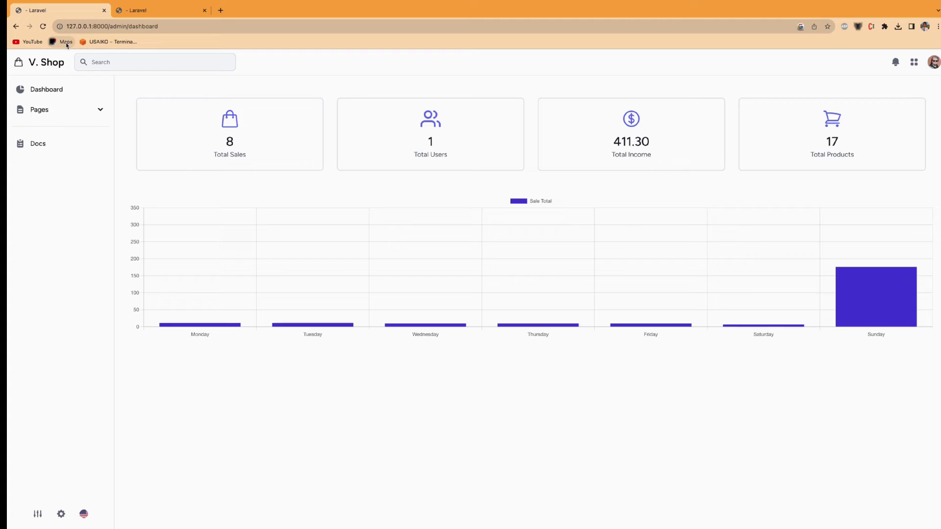
drag(220, 148, 255, 147)
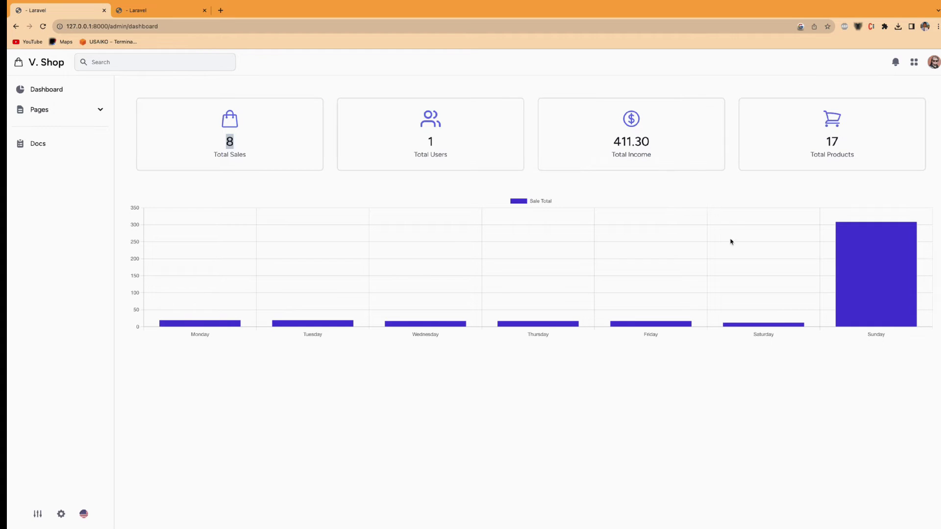
mouse_move(855, 256)
double_click(628, 141)
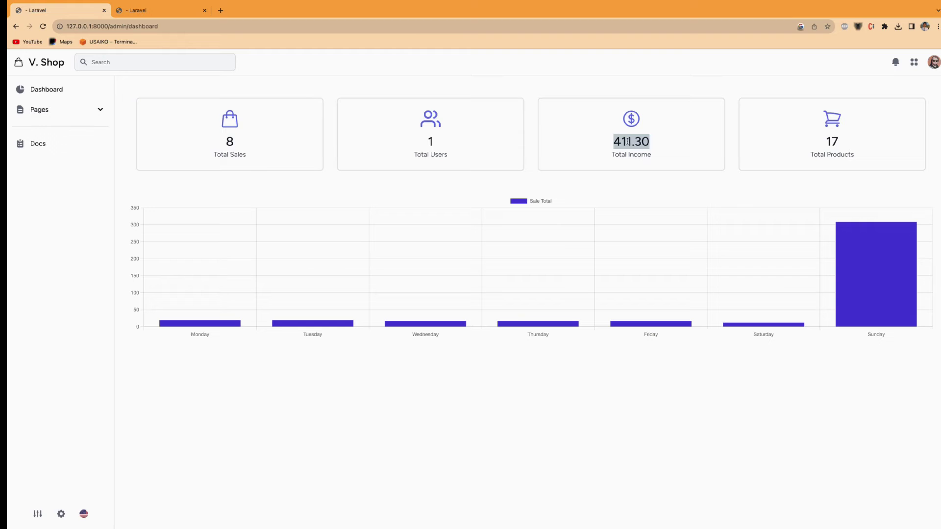
double_click(827, 143)
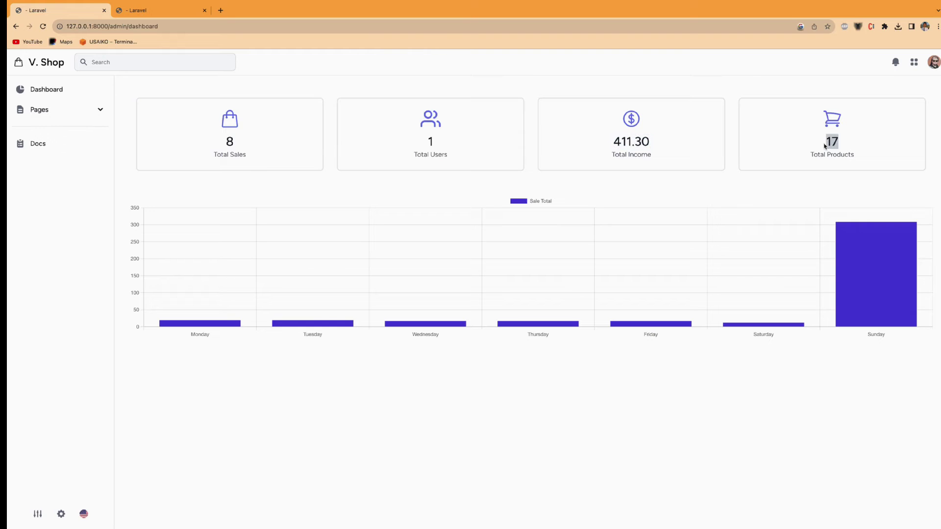
click(78, 113)
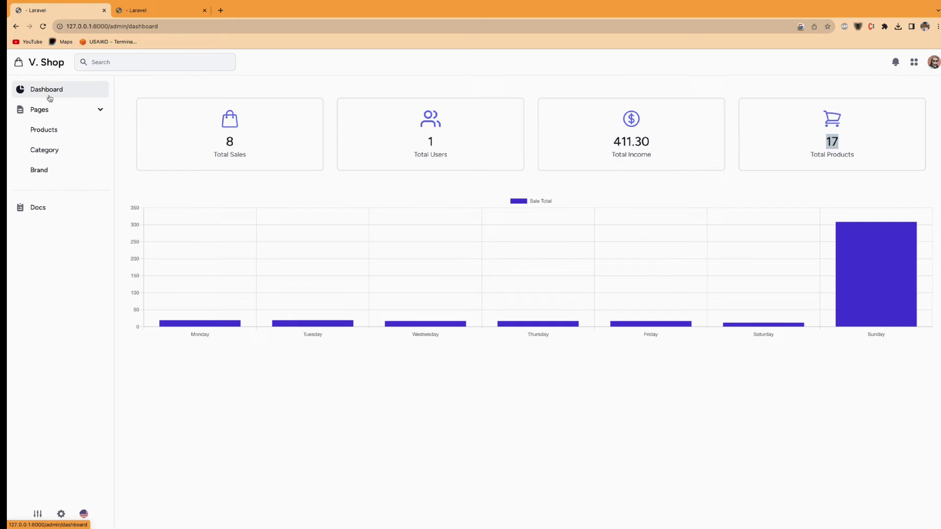
- Go to the admin Products list and start adding a new product
click(50, 131)
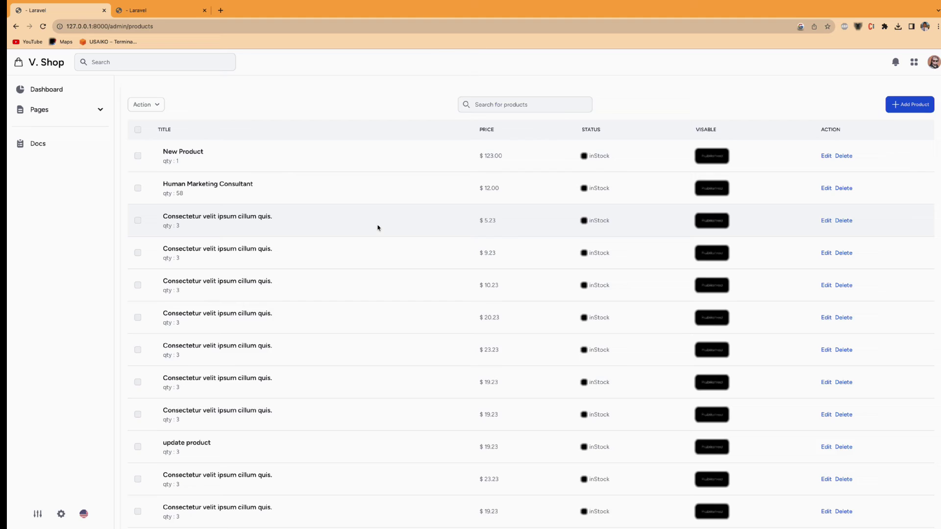
scroll(378, 227, down, 2)
scroll(378, 227, up, 2)
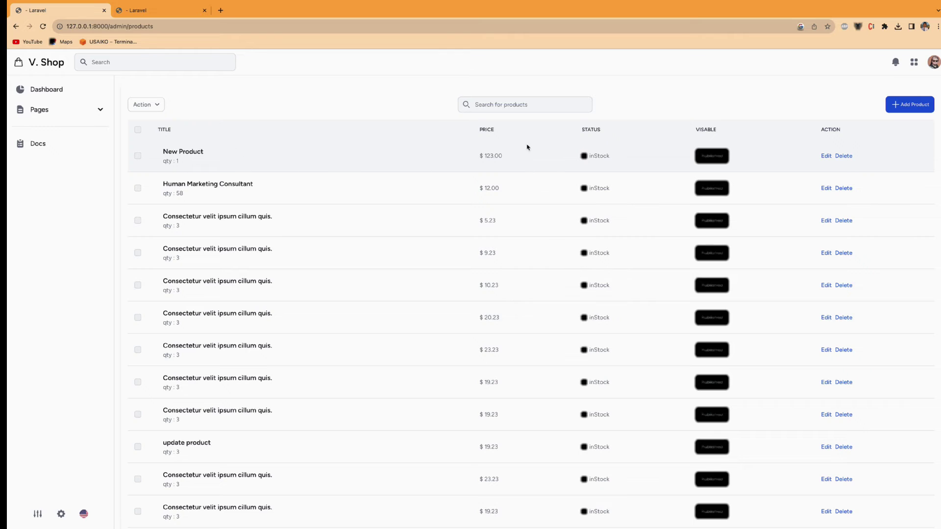
click(911, 104)
- Enter title 'One More new product', price 123, quantity 10, category women, brand Addidas
click(364, 186)
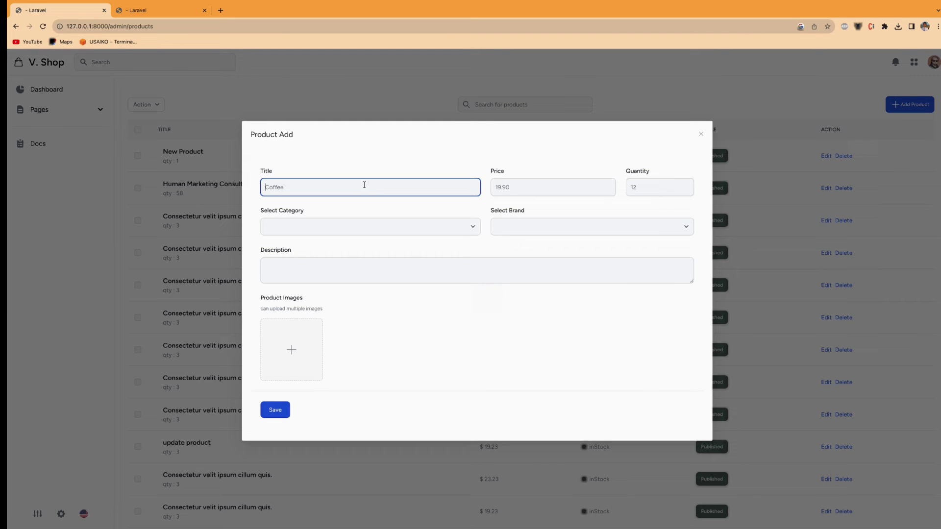
text(One More new product)
click(515, 192)
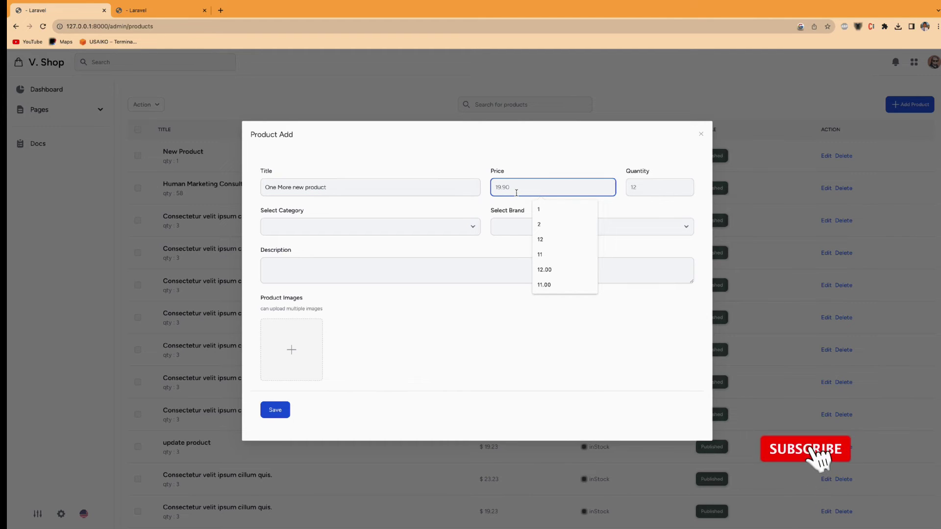
text(123)
click(685, 187)
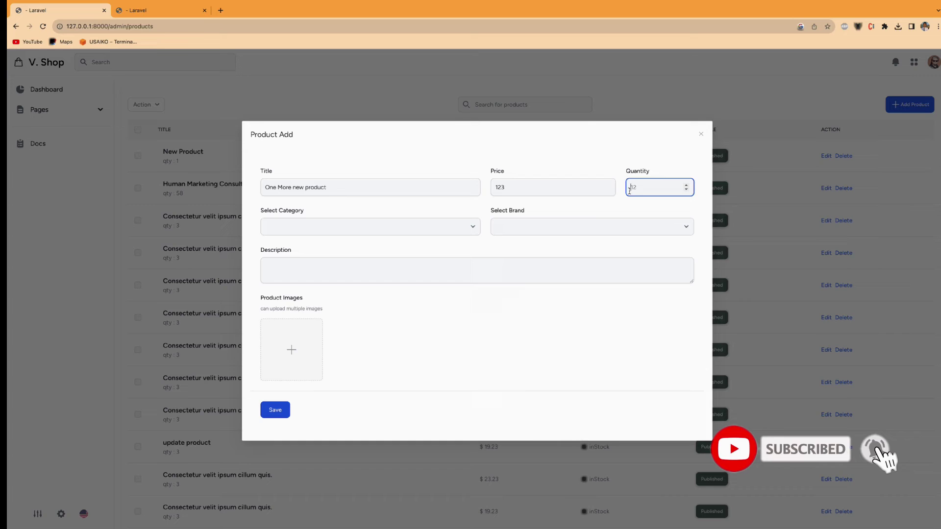
text(10)
click(311, 227)
click(301, 239)
click(496, 227)
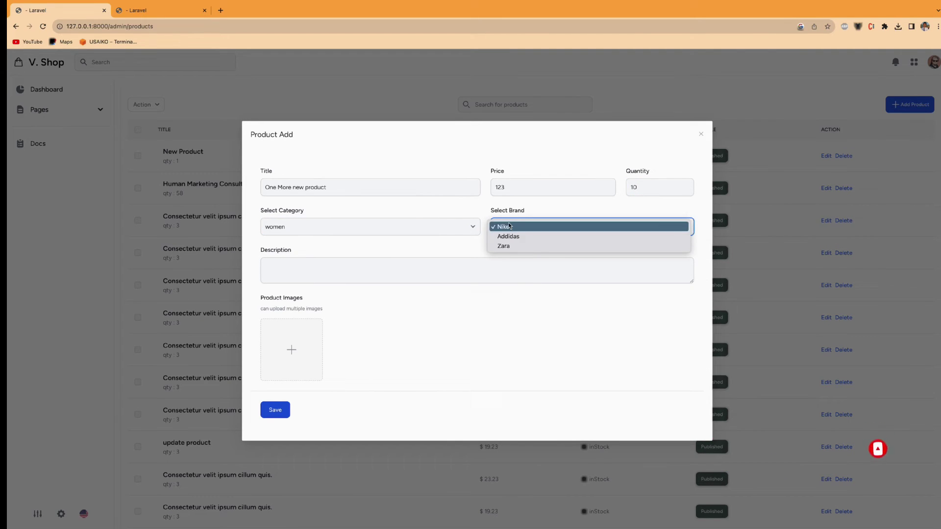
click(507, 236)
- Write an example product description and paste it in several more times
click(370, 263)
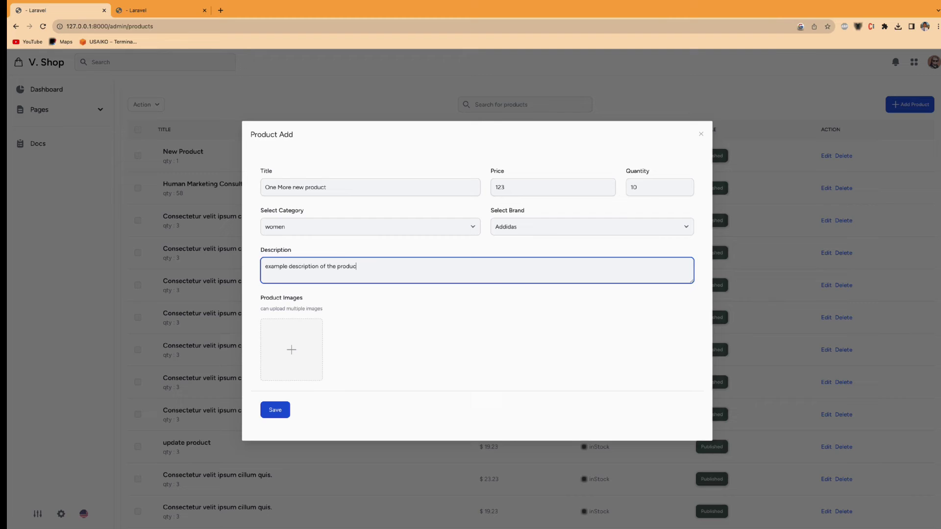
key(super+a)
key(super+c)
key(Right)
key(super+v)
key(super+v)
key(super+v)
key(super+v)
key(super+v)
- Attach three sneaker images, including Superstar, to One More new product and save it
click(291, 349)
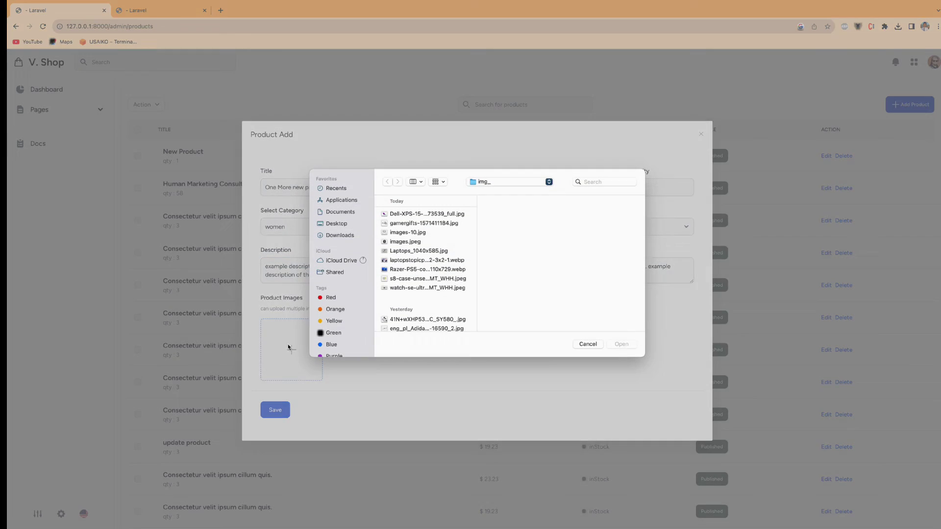
scroll(425, 300, down, 3)
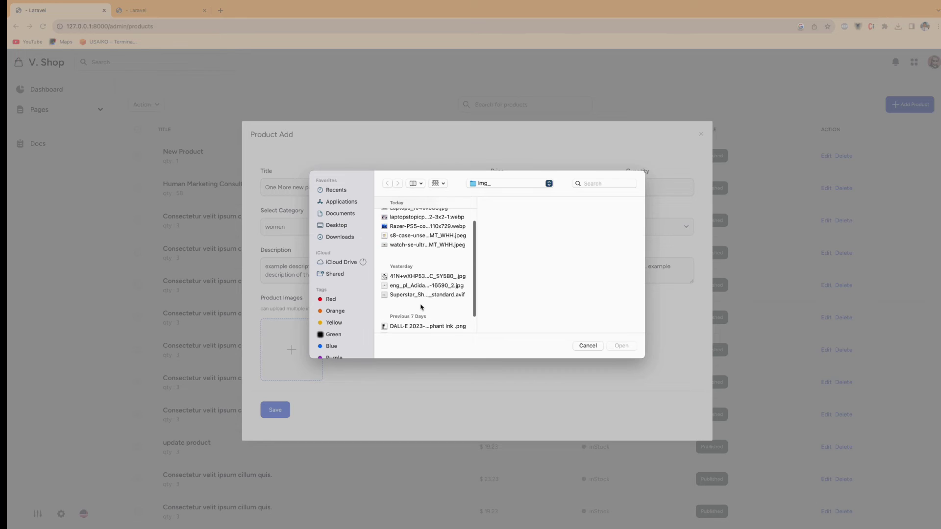
click(418, 296)
super+click(413, 278)
super+click(416, 288)
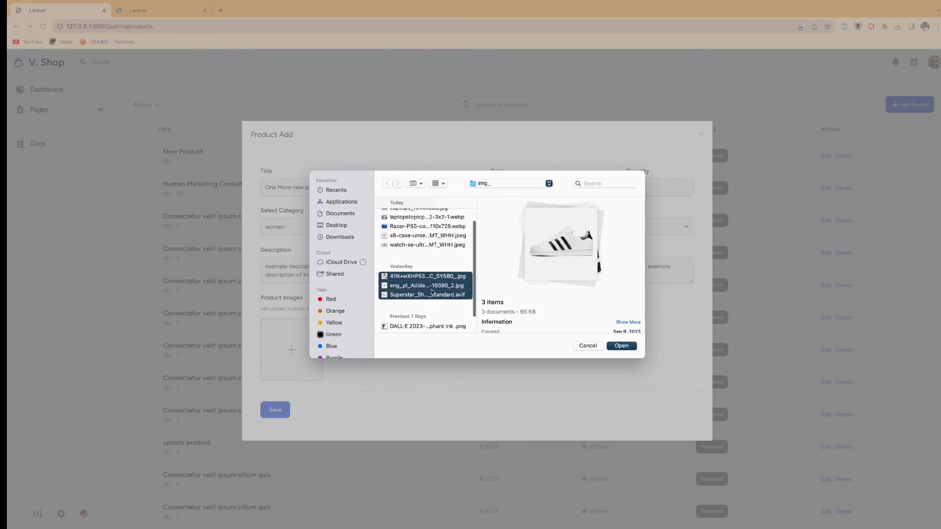
click(622, 346)
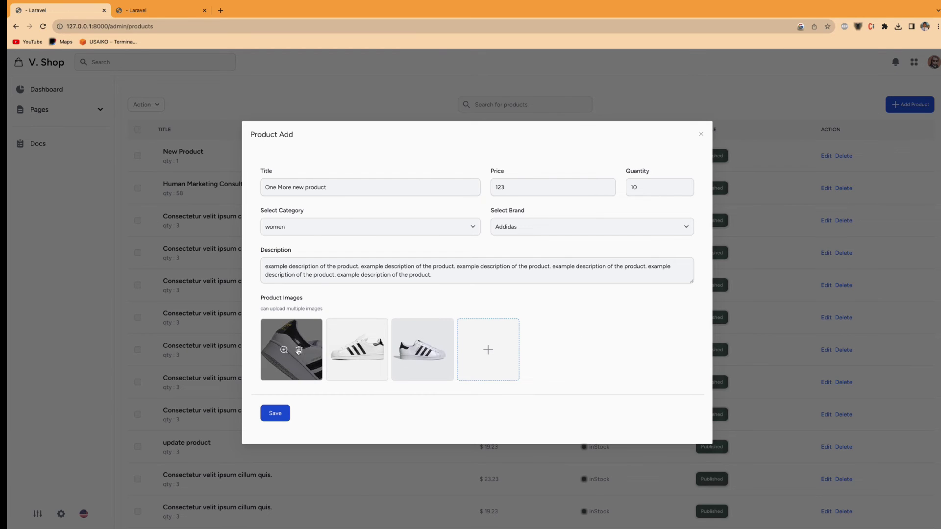
click(279, 417)
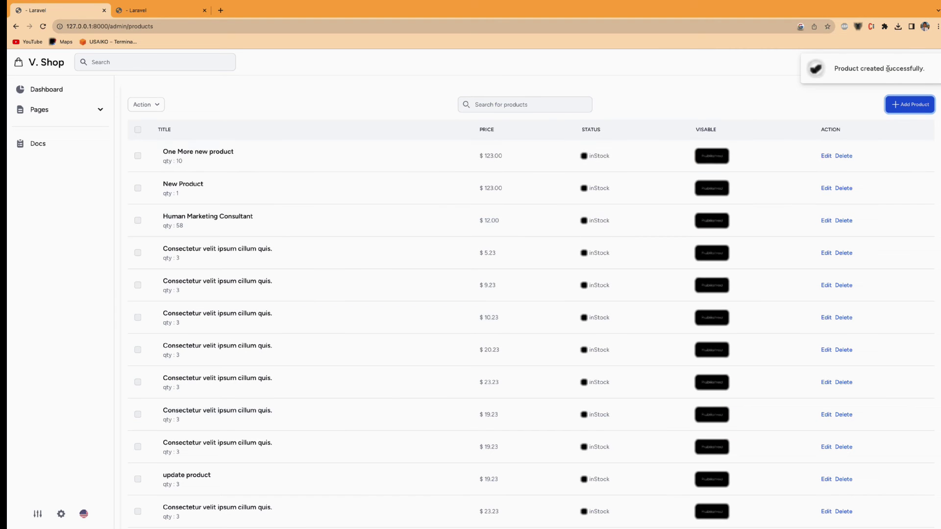
- Dismiss the product-created notice and highlight the One More new product title in the admin list
scroll(851, 90, up, 2)
drag(851, 90, 809, 67)
scroll(809, 66, down, 2)
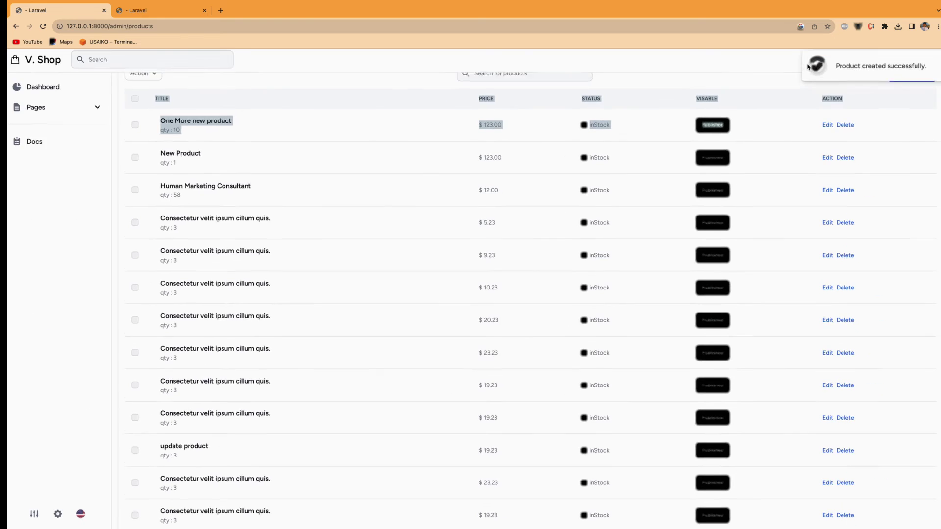
click(900, 69)
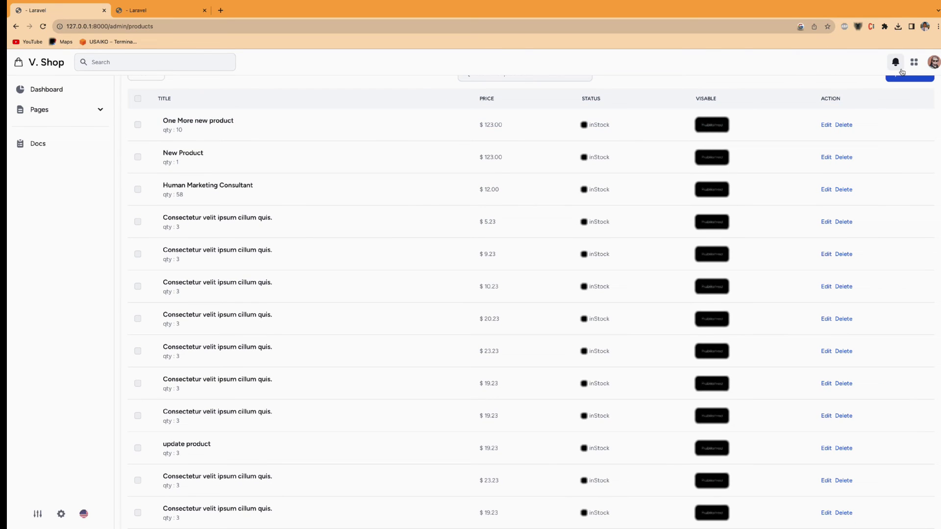
scroll(303, 229, down, 1)
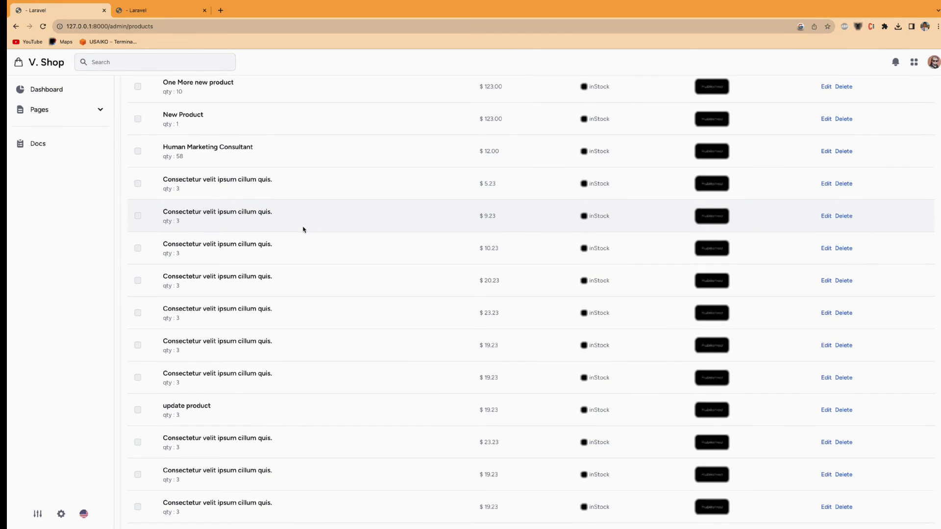
scroll(303, 229, up, 3)
triple_click(197, 153)
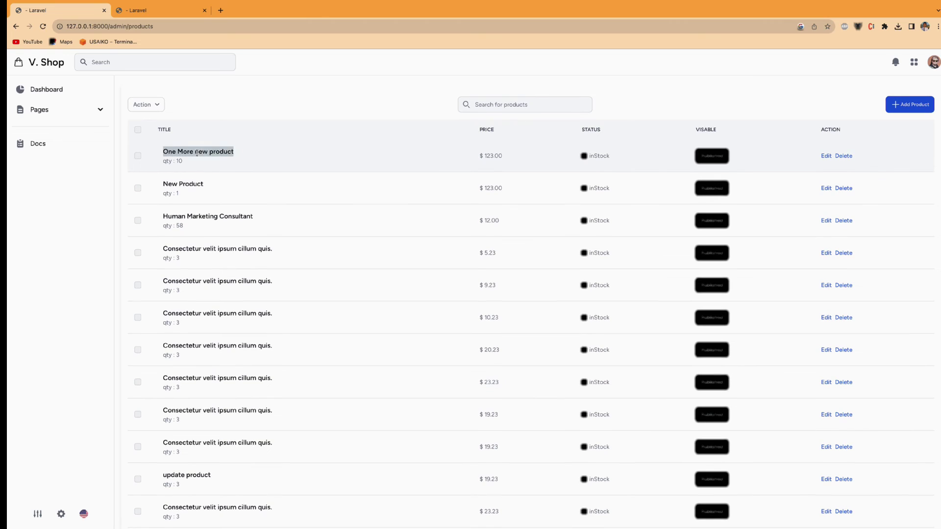
- Load the storefront home page listing One More new product at $123.00, then return to admin
click(147, 10)
scroll(142, 65, up, 10)
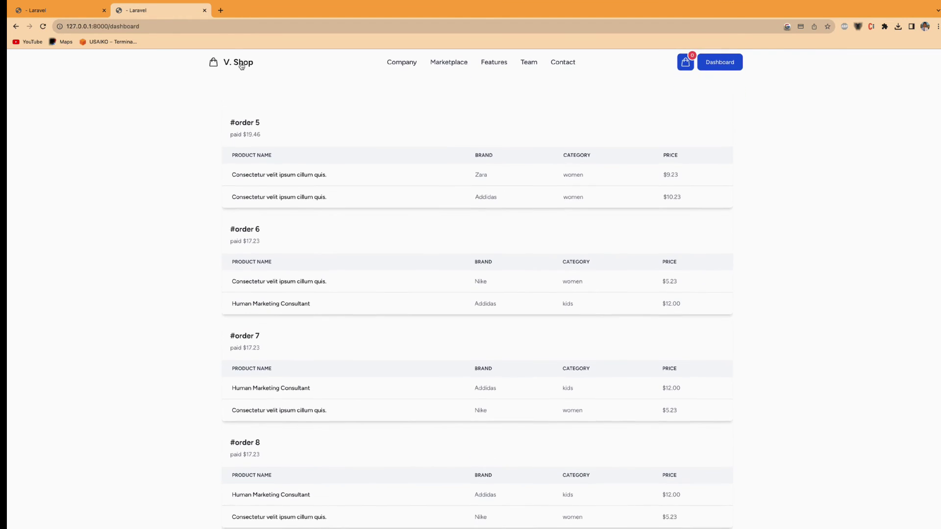
click(239, 62)
scroll(286, 146, down, 6)
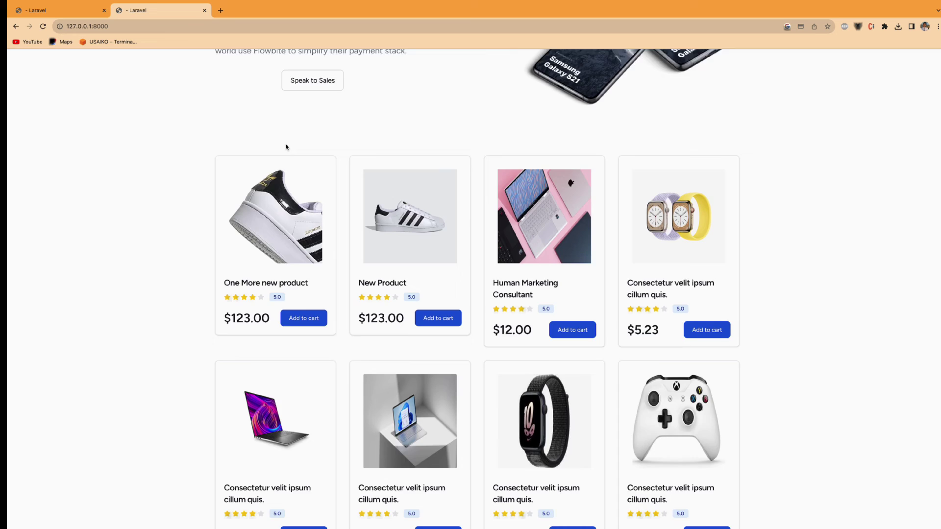
scroll(281, 173, up, 3)
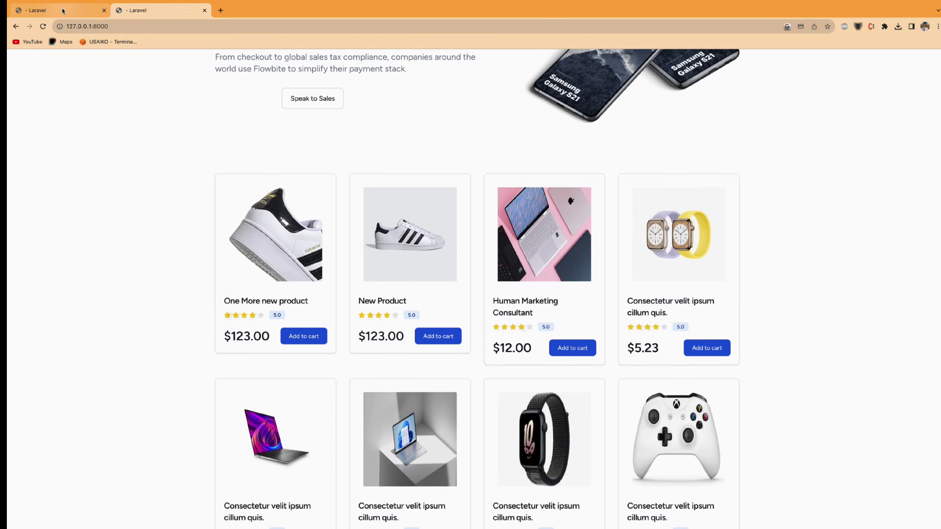
click(81, 6)
click(155, 11)
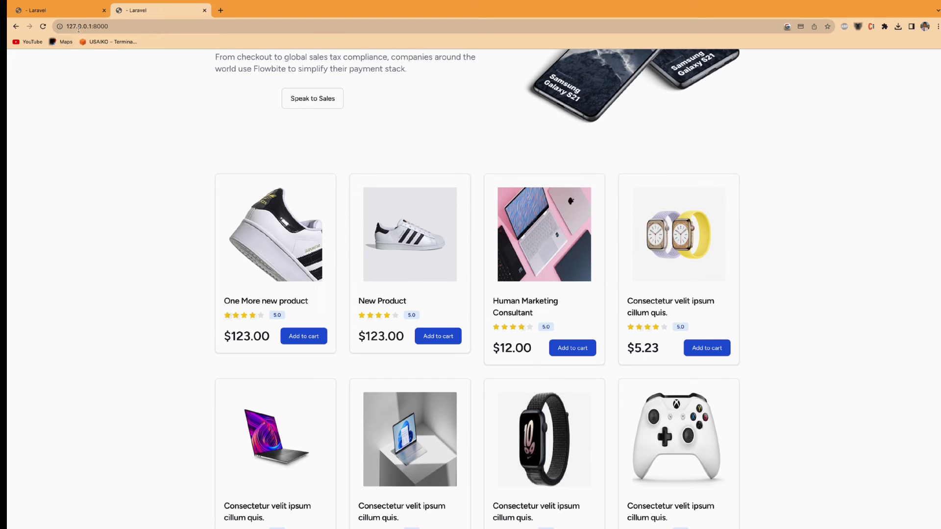
click(69, 9)
- Delete the One More new product row, confirming with 'yes, delete!'
scroll(212, 263, down, 5)
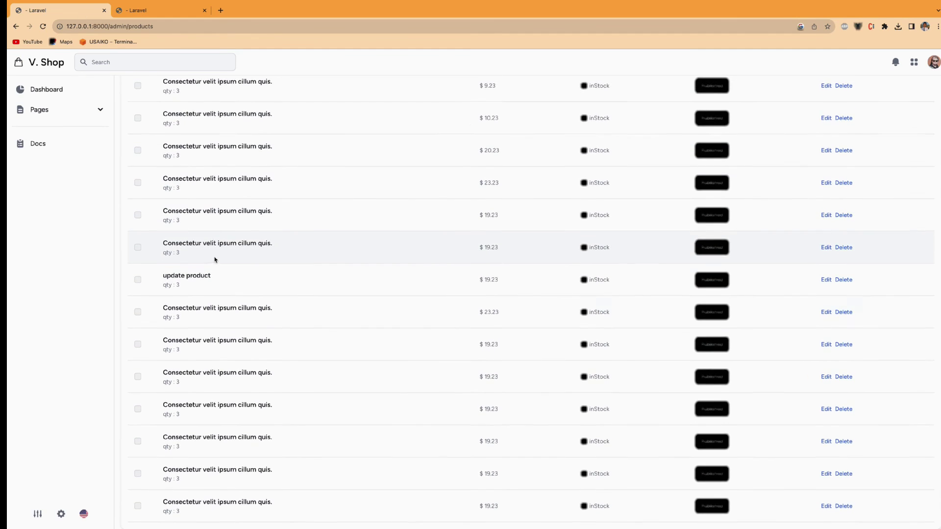
scroll(273, 260, up, 5)
click(843, 155)
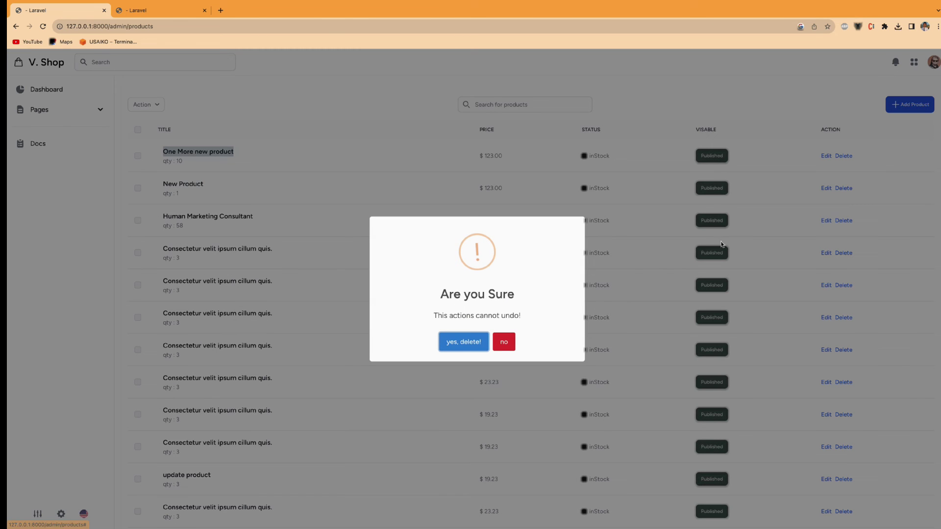
click(465, 343)
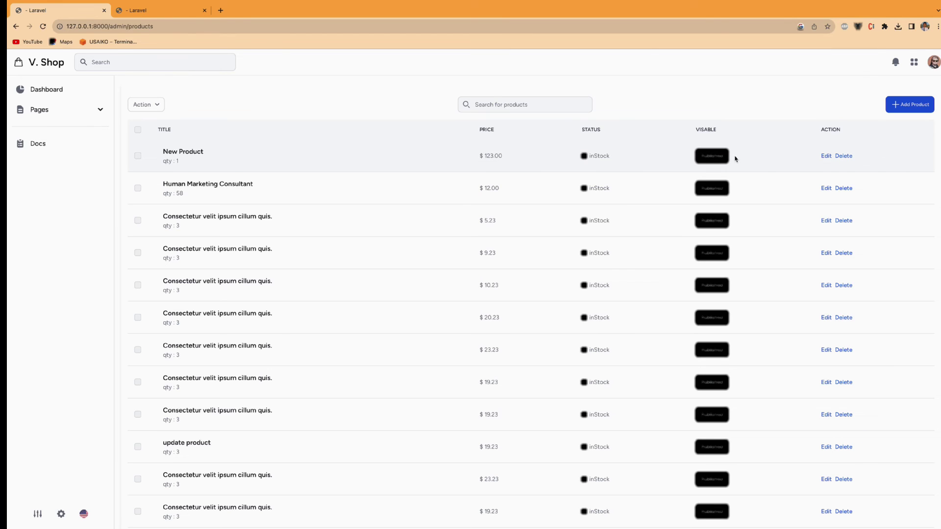
- Toggle New Product from Published to Unpublished and back to Published
click(713, 160)
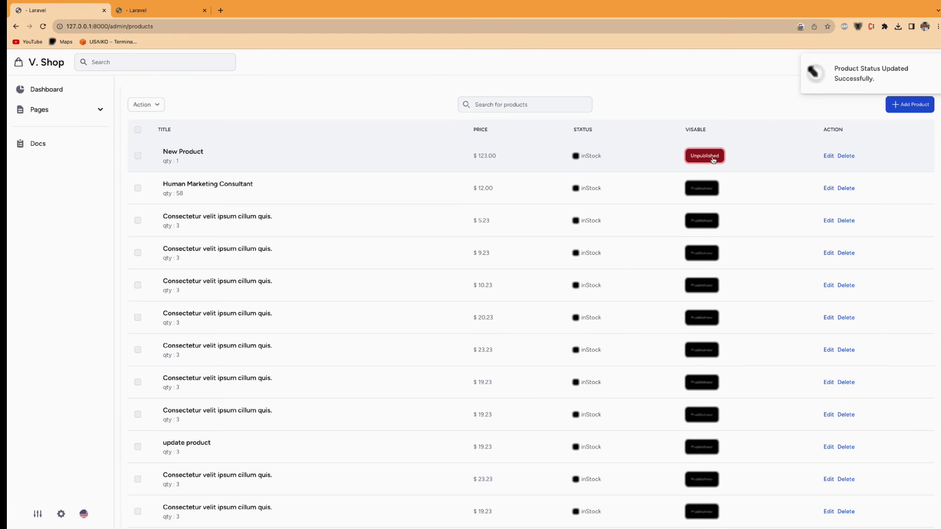
scroll(687, 177, up, 5)
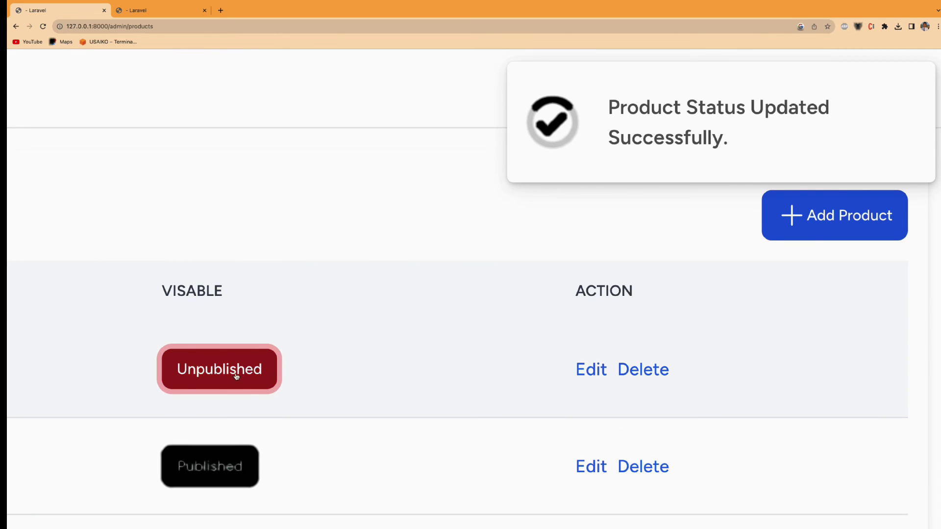
scroll(307, 364, down, 5)
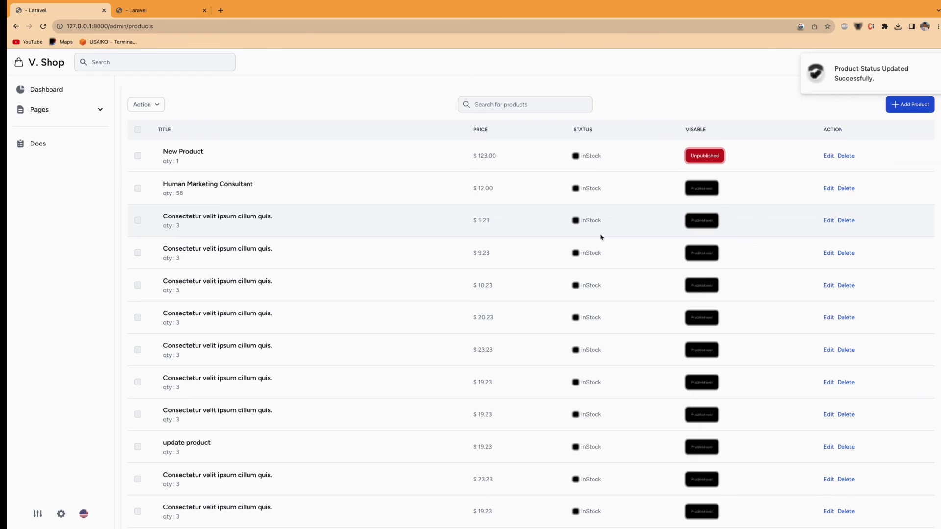
click(705, 156)
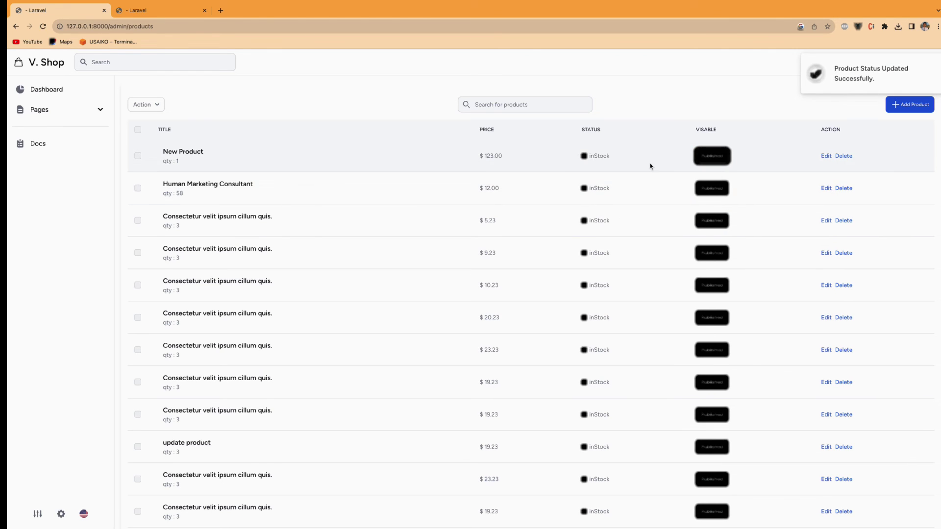
double_click(594, 156)
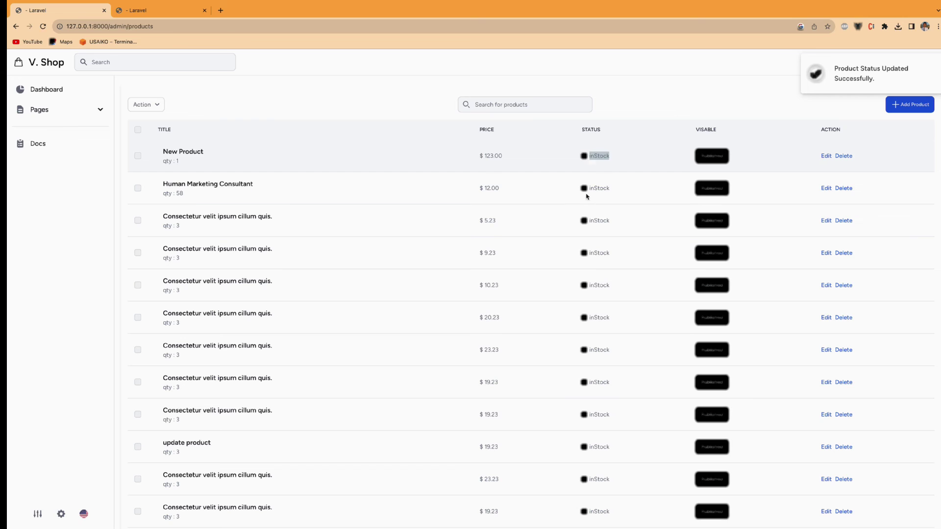
click(596, 197)
- Visit the admin Dashboard and Pages > Products, back to Dashboard, then go to the storefront tab
scroll(208, 185, down, 4)
scroll(208, 184, up, 4)
click(62, 89)
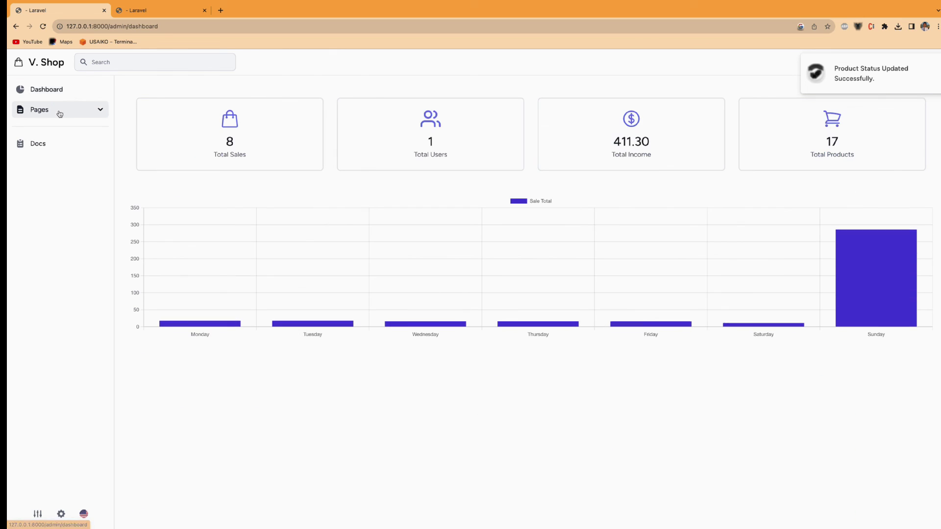
click(59, 111)
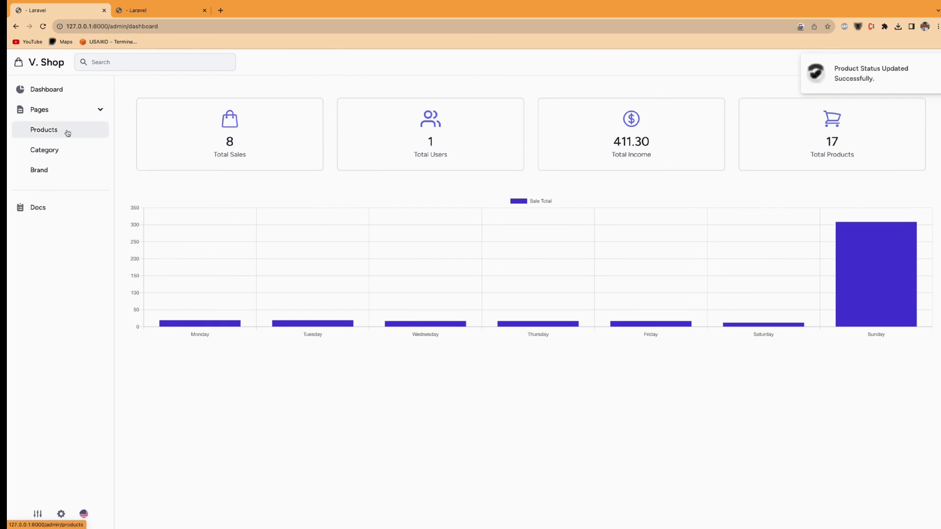
click(63, 131)
click(57, 93)
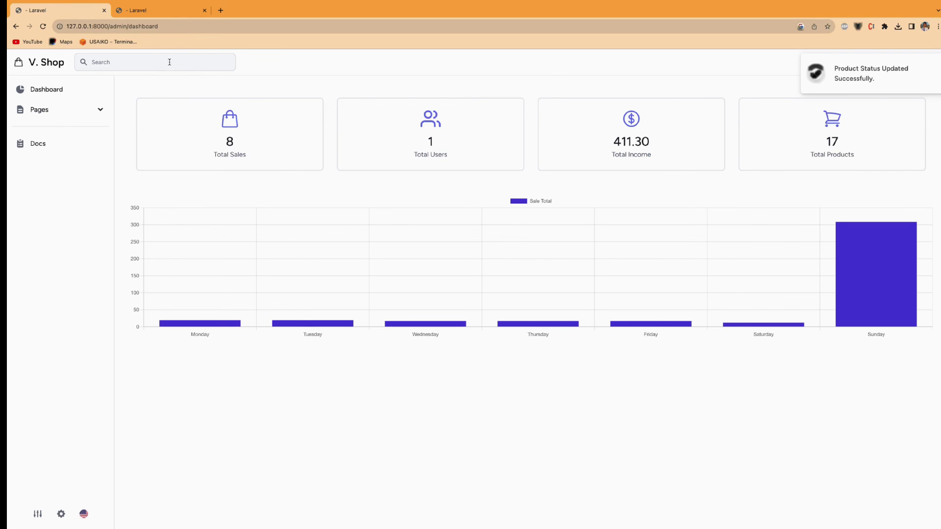
click(151, 10)
- Open the customer orders page, then reload the storefront home page via the V. Shop logo
scroll(392, 206, up, 4)
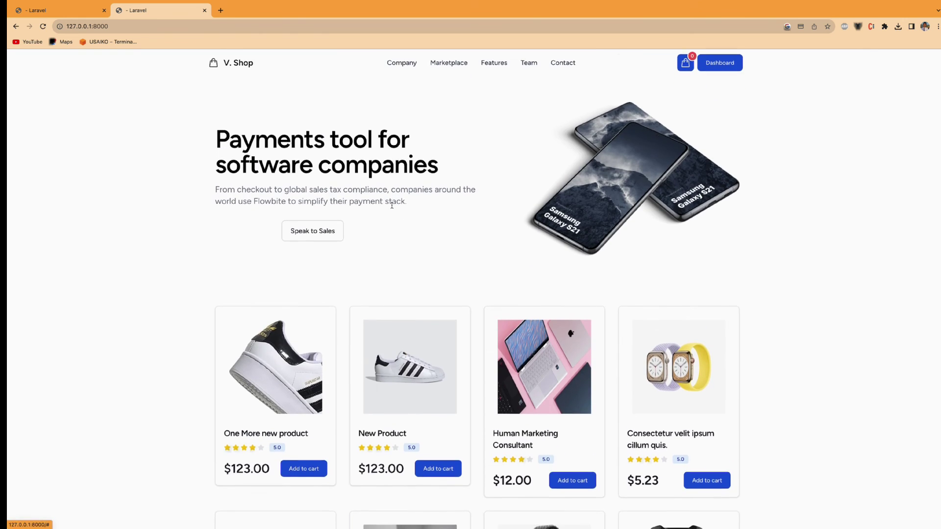
scroll(392, 206, down, 7)
scroll(392, 205, up, 7)
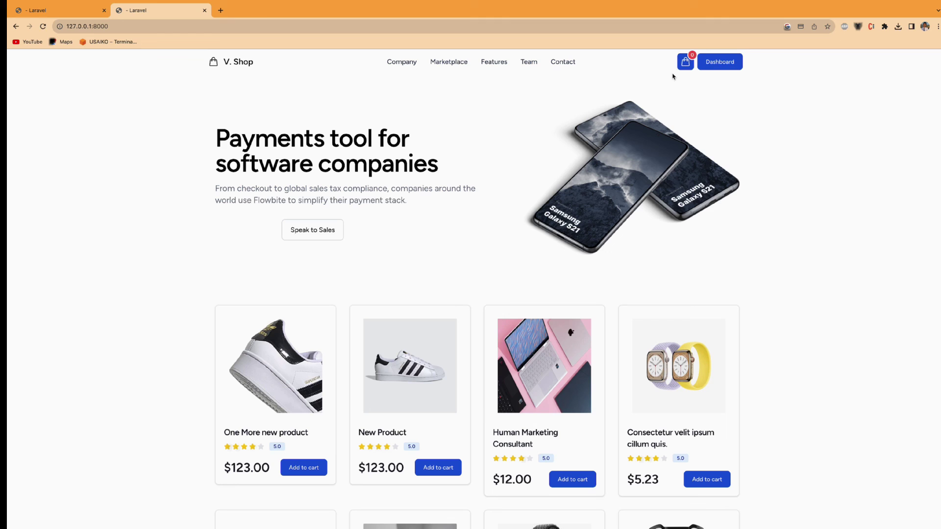
click(707, 68)
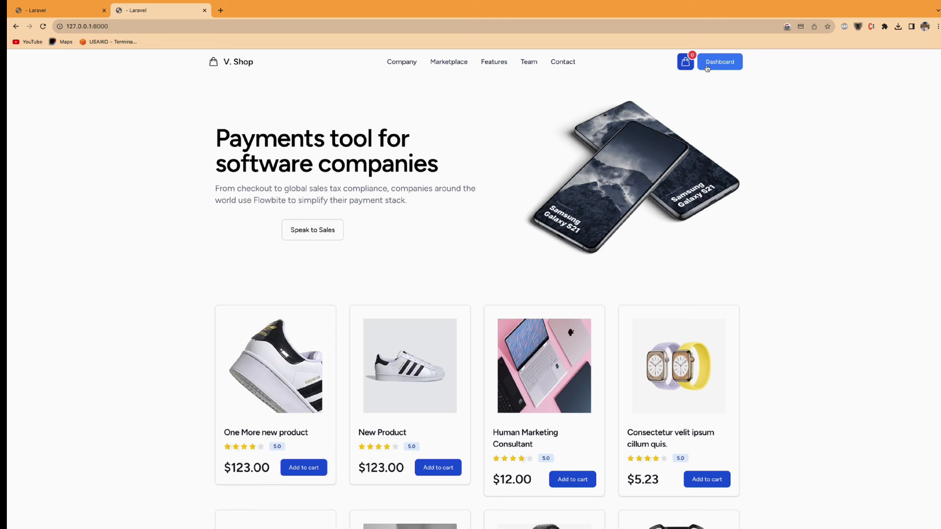
click(714, 67)
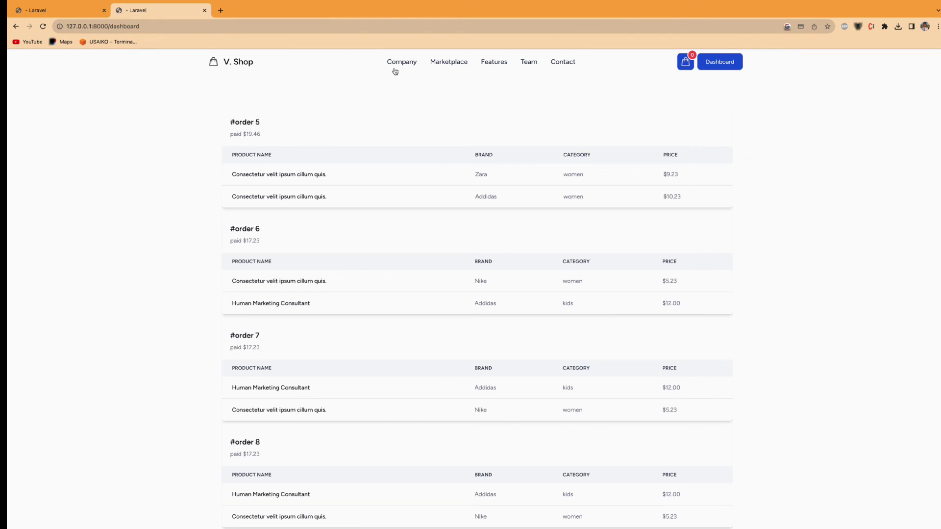
scroll(343, 96, down, 2)
scroll(304, 94, up, 2)
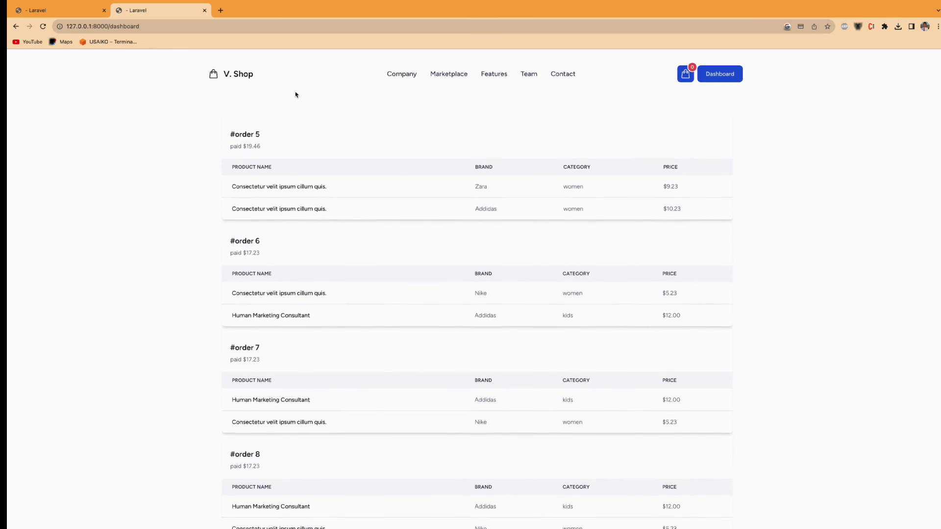
click(236, 66)
scroll(436, 225, down, 4)
scroll(436, 223, up, 4)
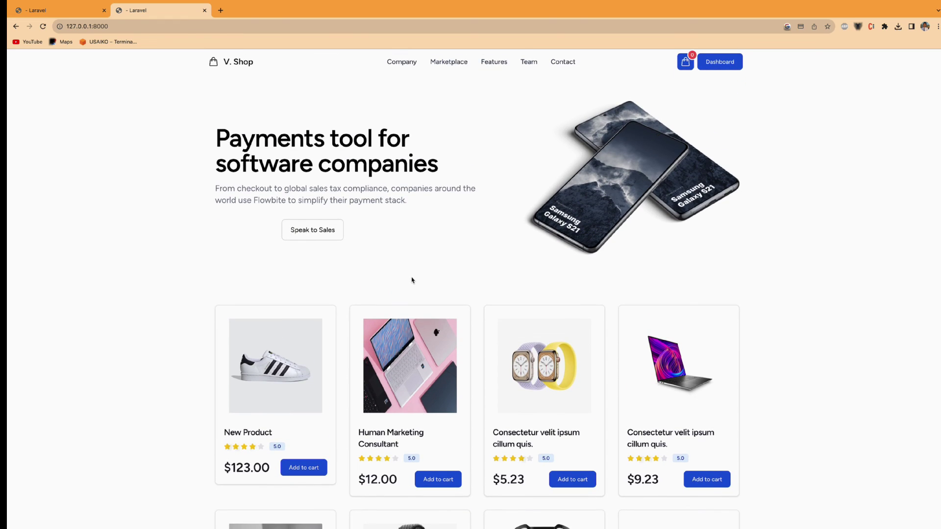
scroll(412, 280, down, 1)
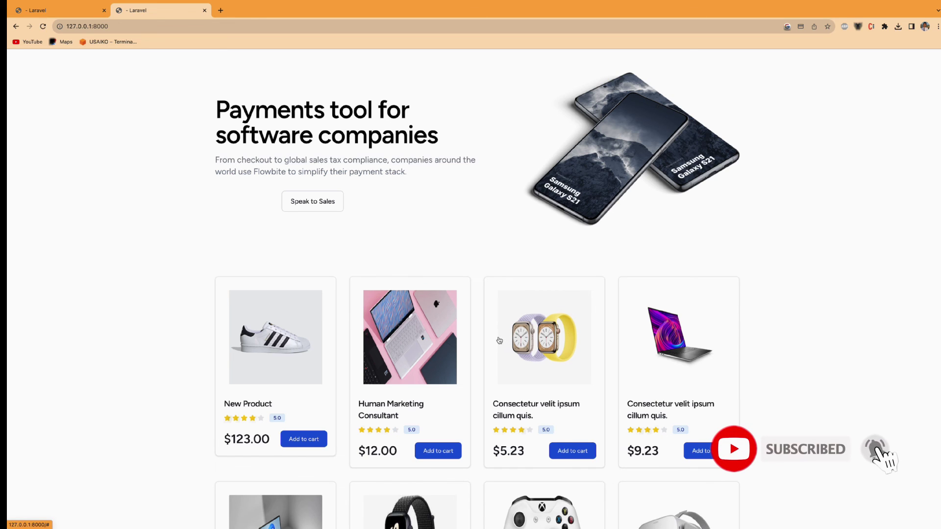
scroll(499, 340, up, 1)
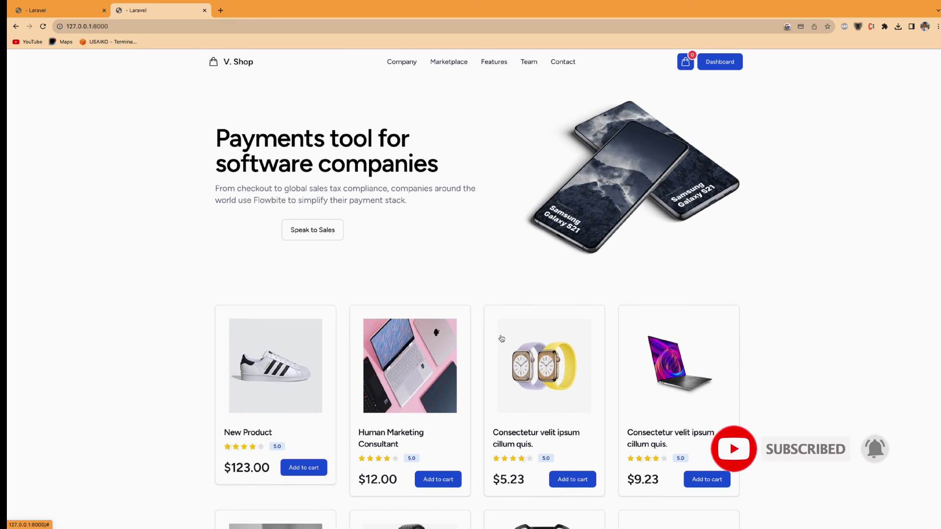